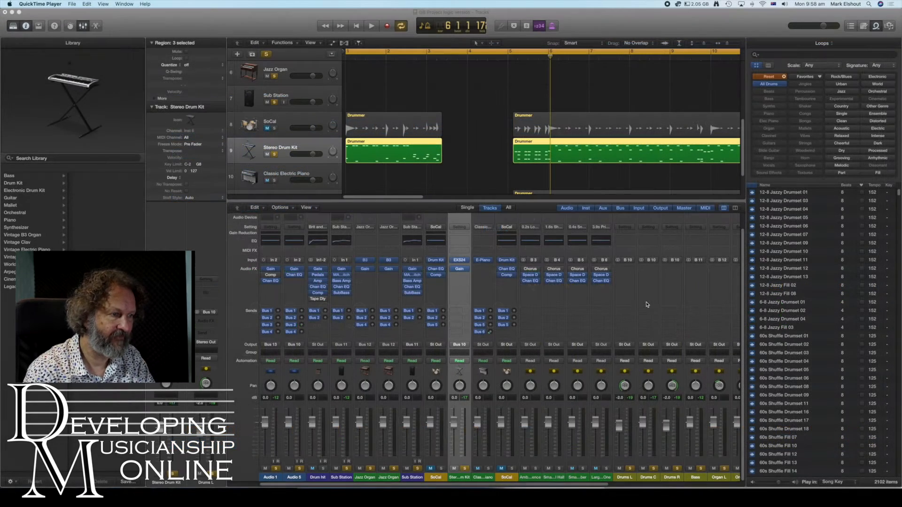
# - Open the Channel EQ on the Master Track, turn on its Analyzer and move the plug-in window off the track list
pyautogui.hscroll(5, 647, 304)
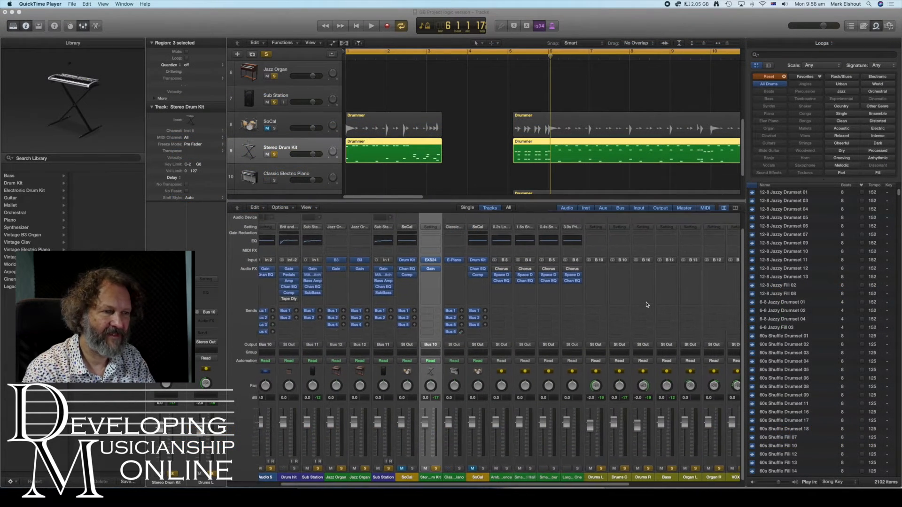
pyautogui.hscroll(2, 647, 304)
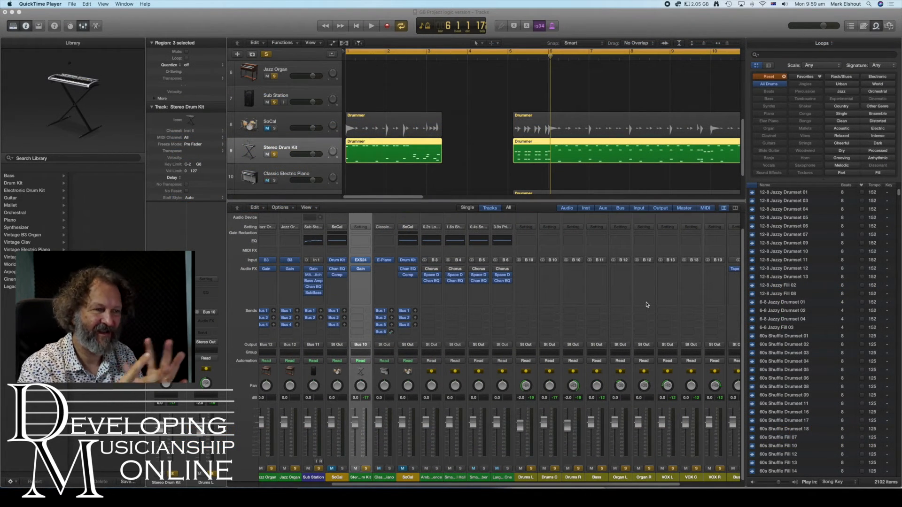
pyautogui.hscroll(6, 646, 304)
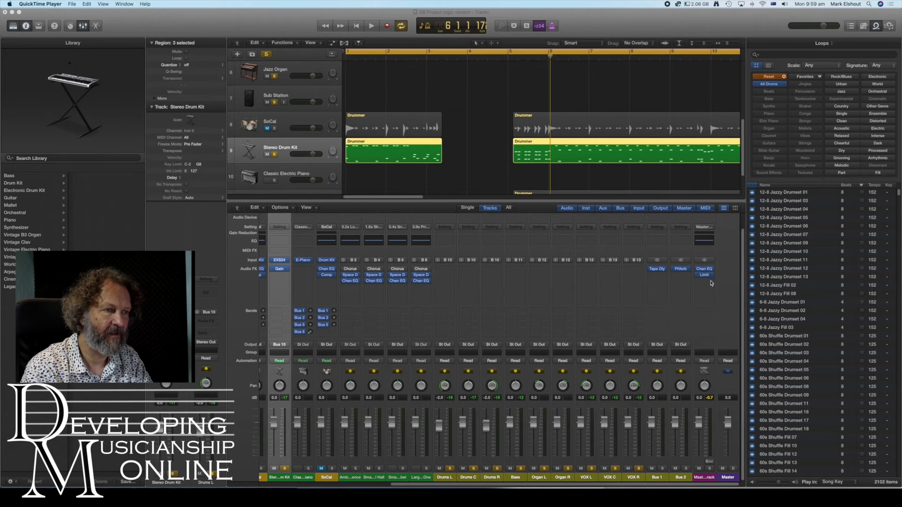
pyautogui.click(704, 275)
pyautogui.click(656, 297)
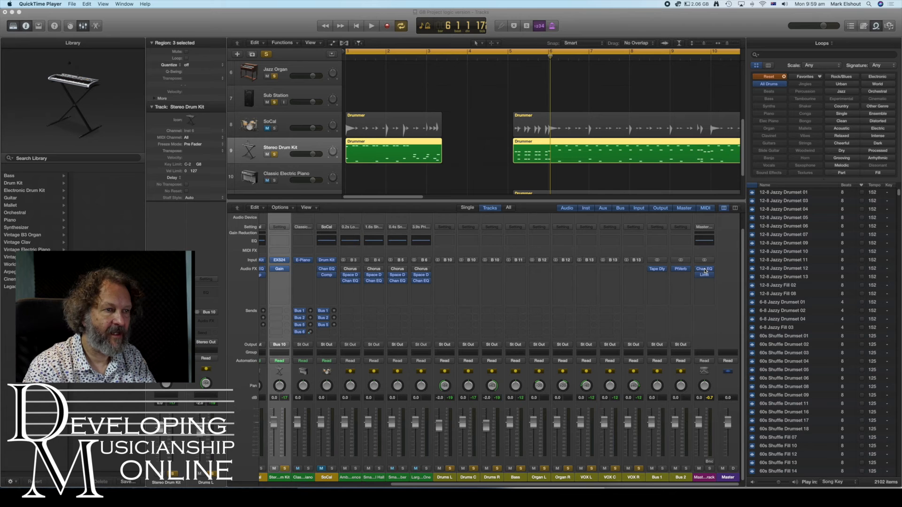
pyautogui.click(704, 270)
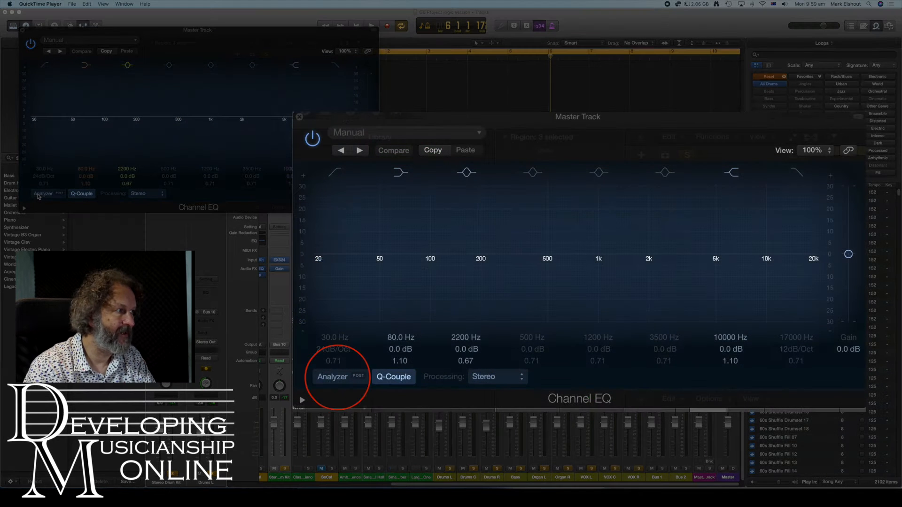
pyautogui.click(42, 195)
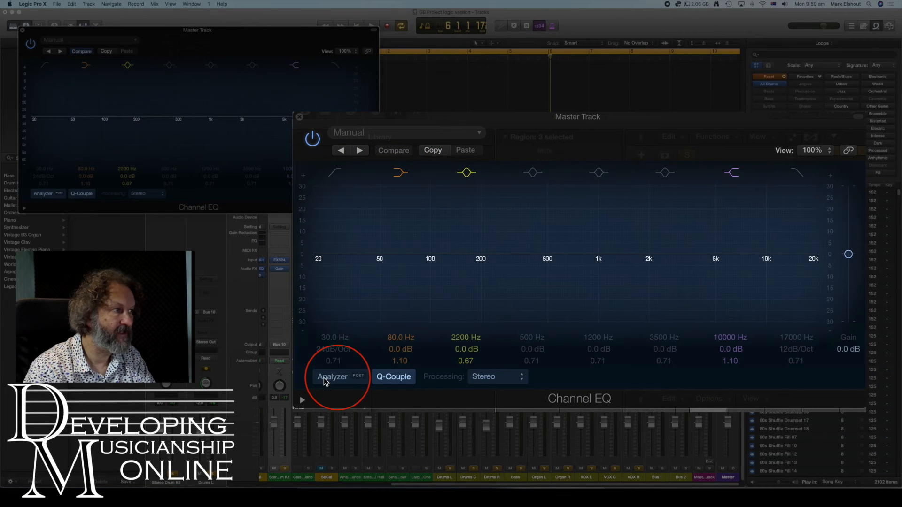
pyautogui.moveTo(223, 34); pyautogui.dragTo(594, 59)
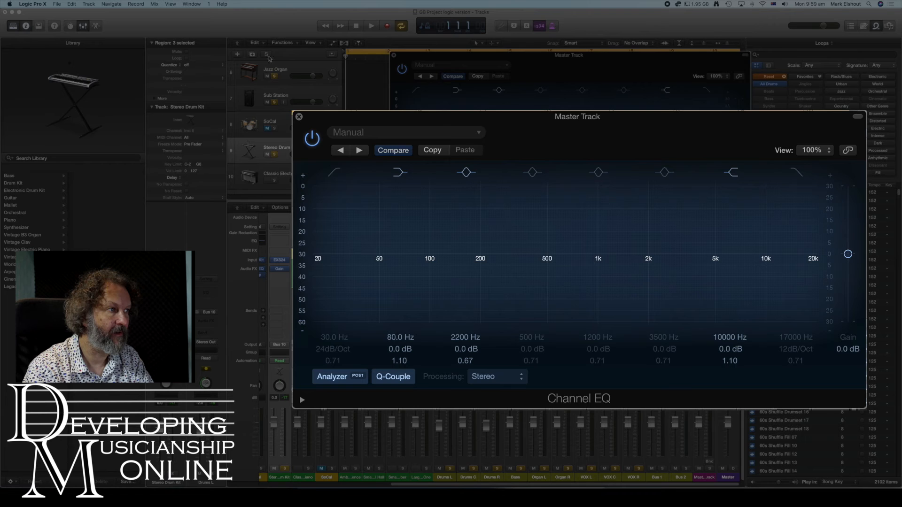
# - Play the song to examine the master spectrum in the Channel EQ analyzer, stop playback and close the plug-in
pyautogui.scroll(-3, 286, 98)
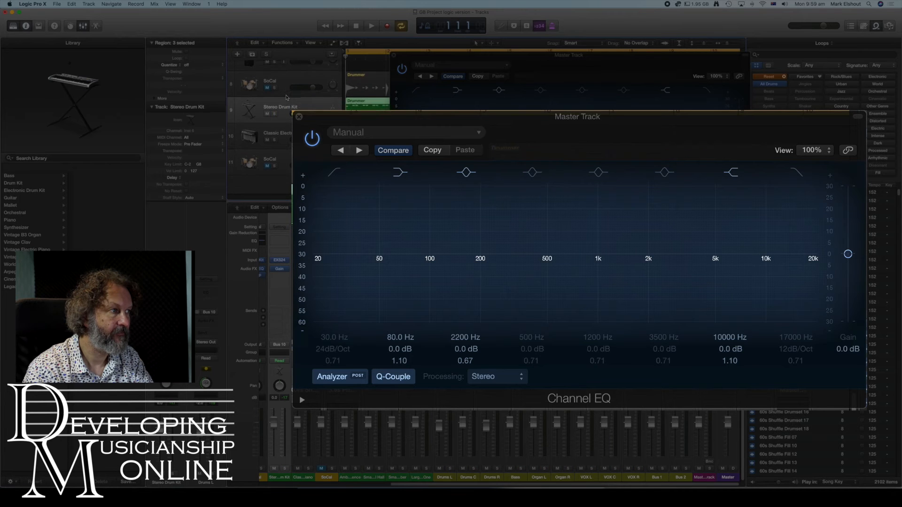
pyautogui.click(371, 26)
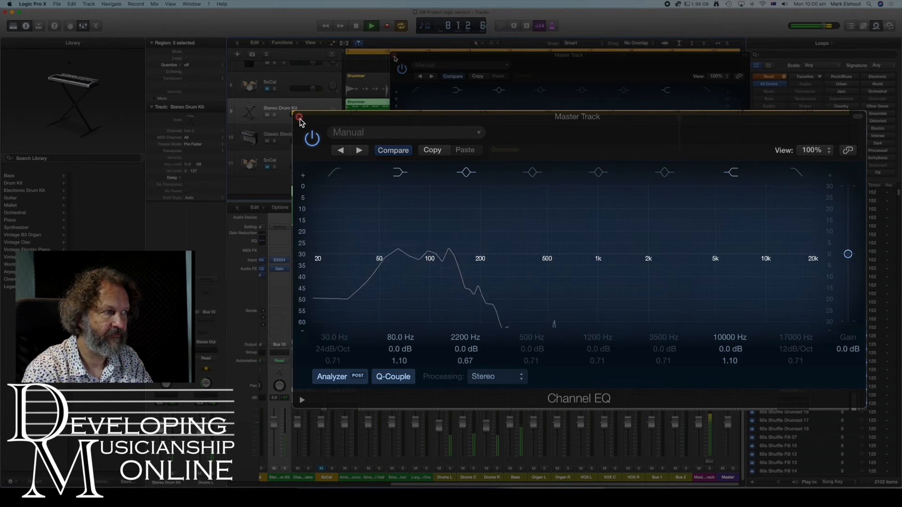
pyautogui.click(355, 27)
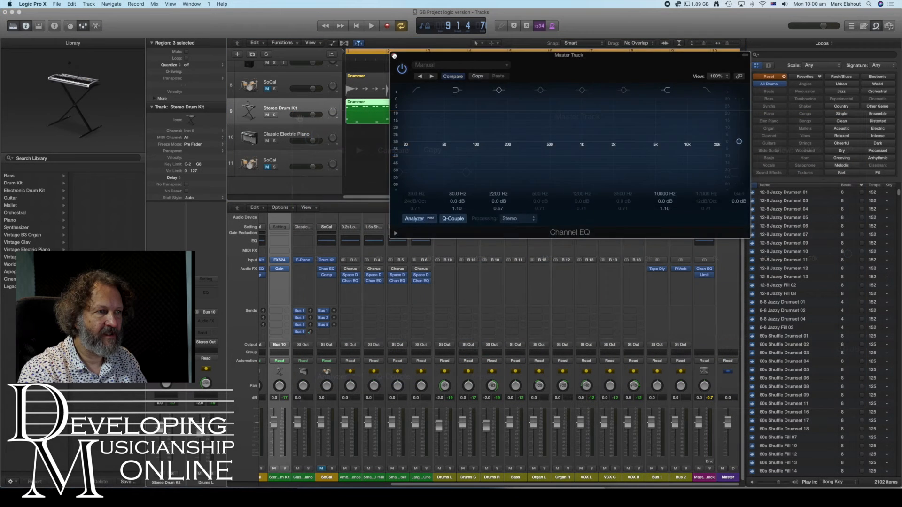
pyautogui.click(394, 56)
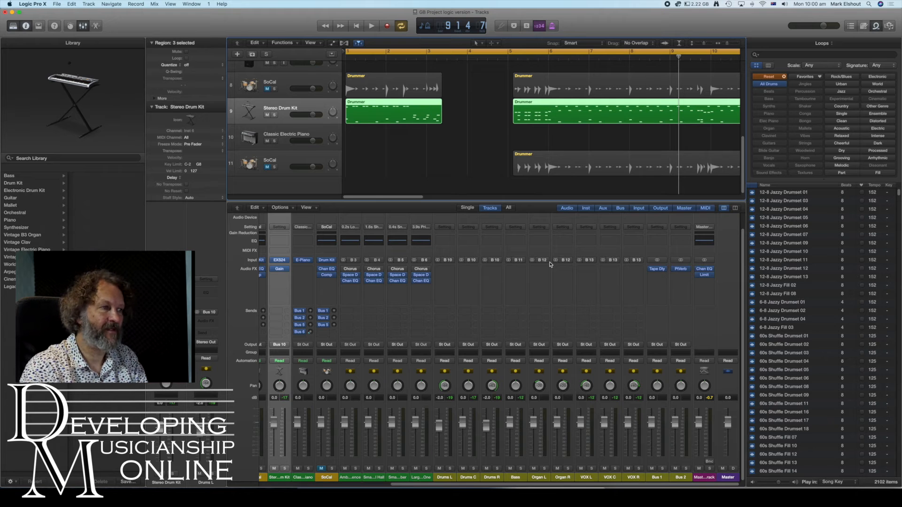
# - Insert a Channel EQ on the Drums C channel and turn on its Analyzer
pyautogui.hscroll(-6, 524, 266)
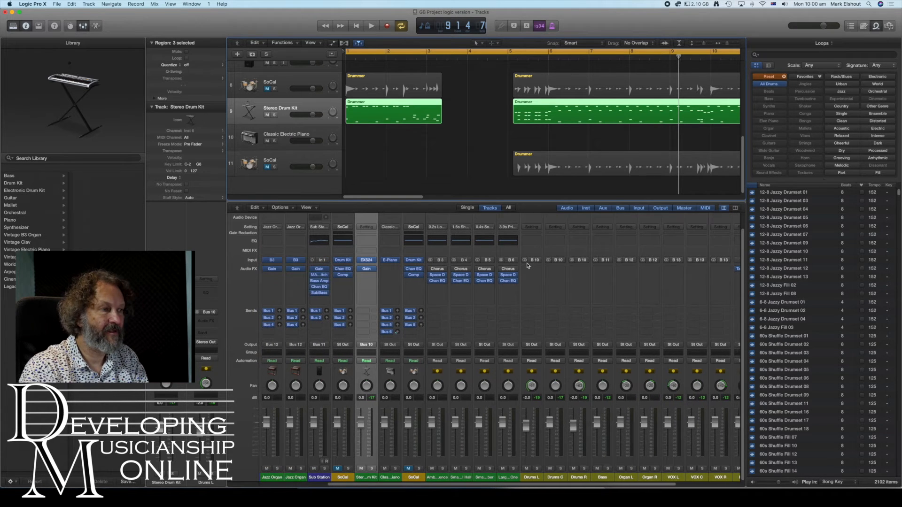
pyautogui.hscroll(-2, 527, 266)
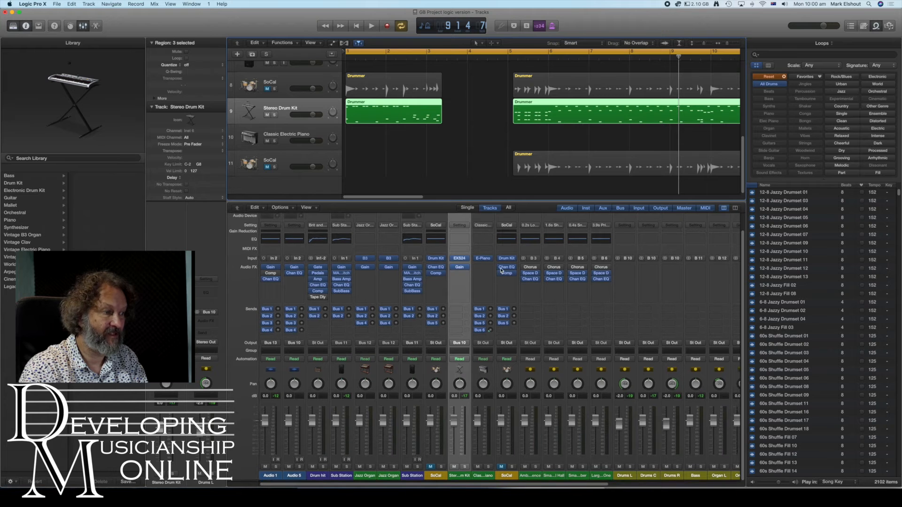
pyautogui.click(319, 288)
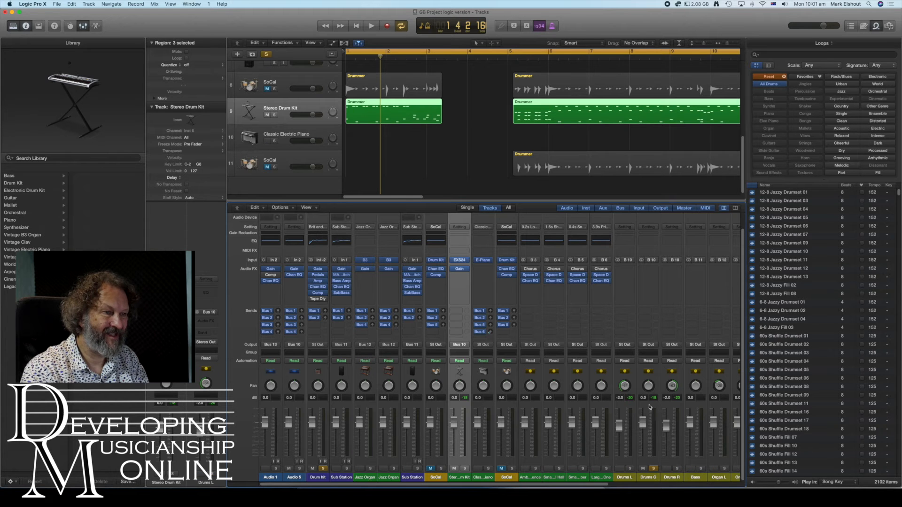
pyautogui.click(653, 272)
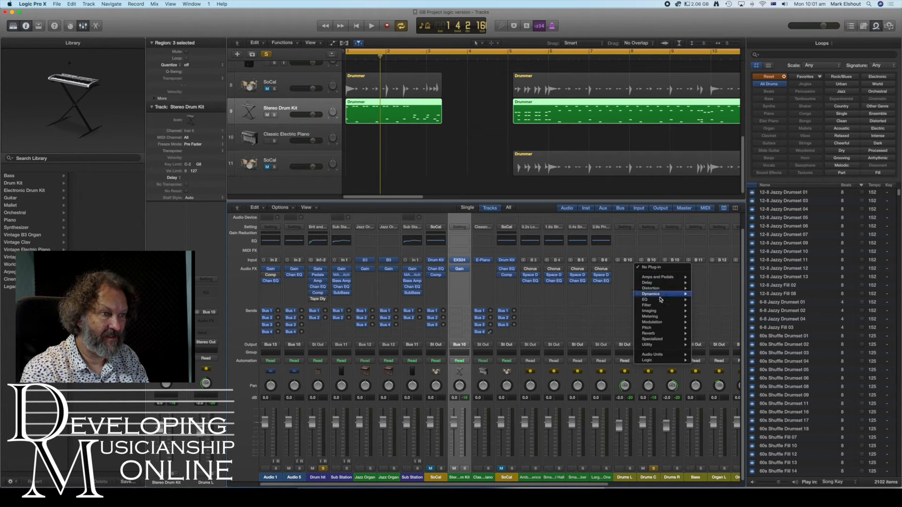
pyautogui.moveTo(662, 301)
pyautogui.click(707, 302)
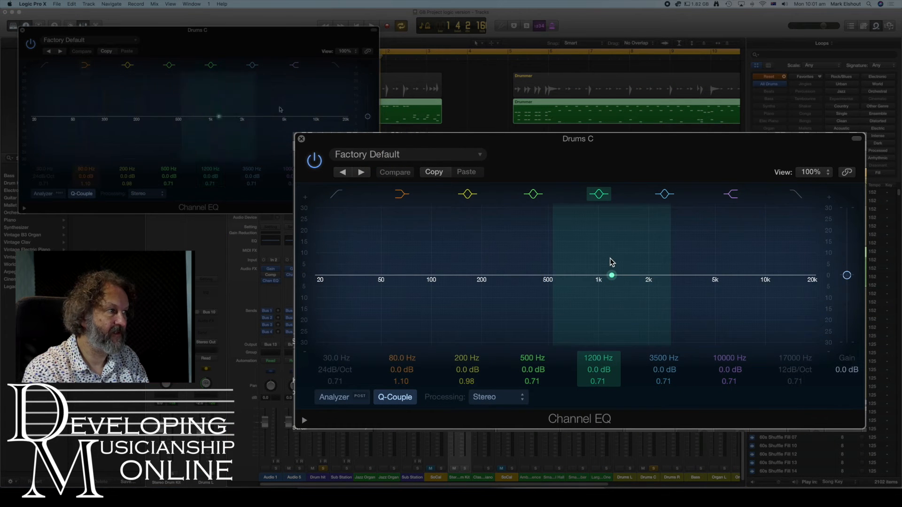
pyautogui.click(44, 194)
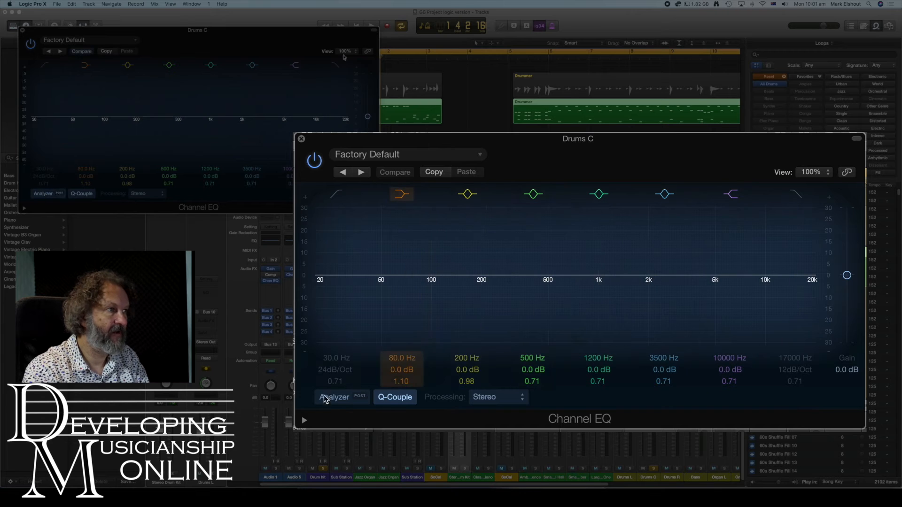
pyautogui.moveTo(346, 37); pyautogui.dragTo(371, 87)
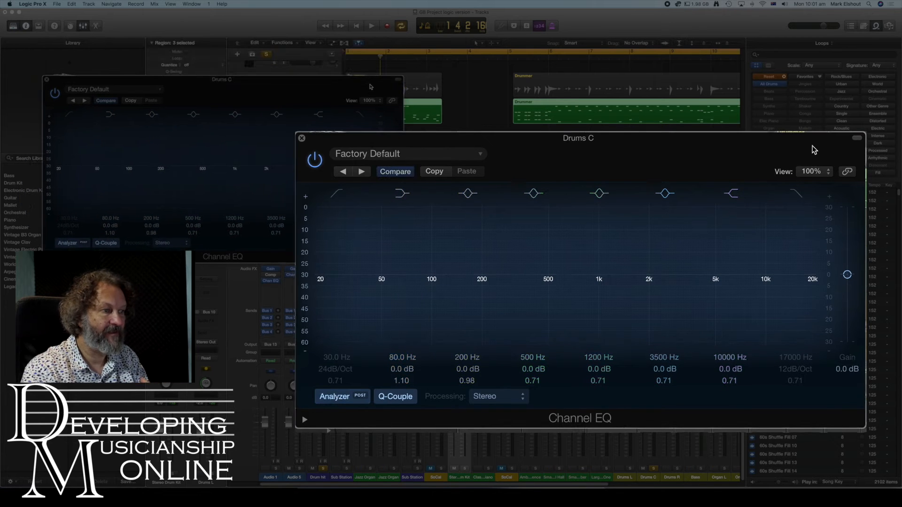
# - Play the soloed drums to examine the Drums C spectrum, stop playback and move the EQ window clear of the timeline
pyautogui.click(371, 27)
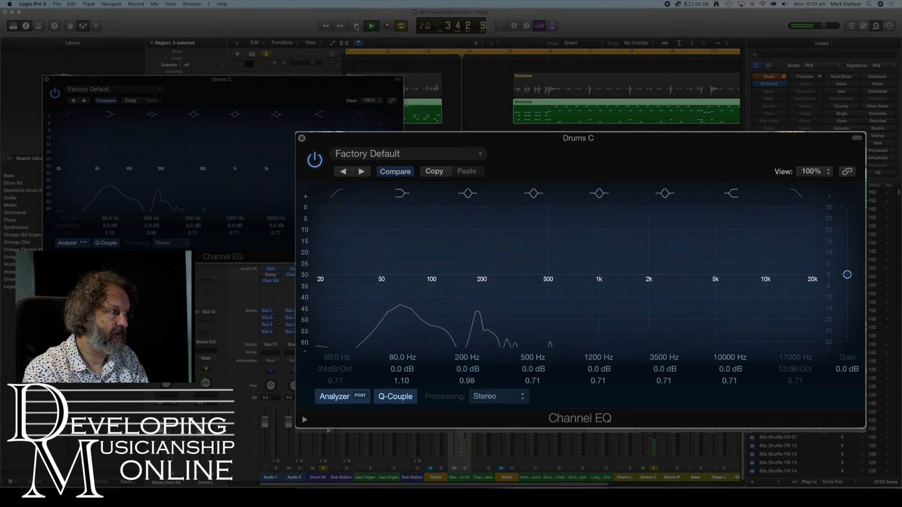
pyautogui.click(356, 26)
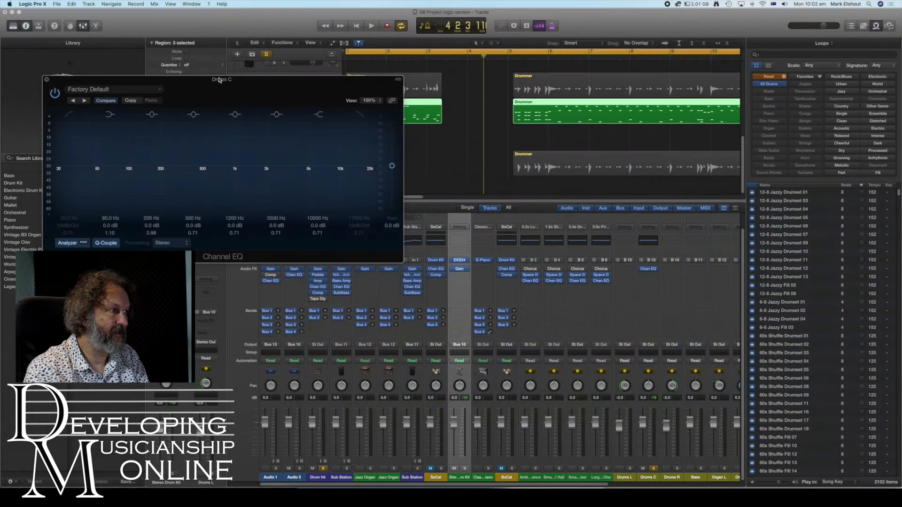
pyautogui.moveTo(205, 80); pyautogui.dragTo(265, 101)
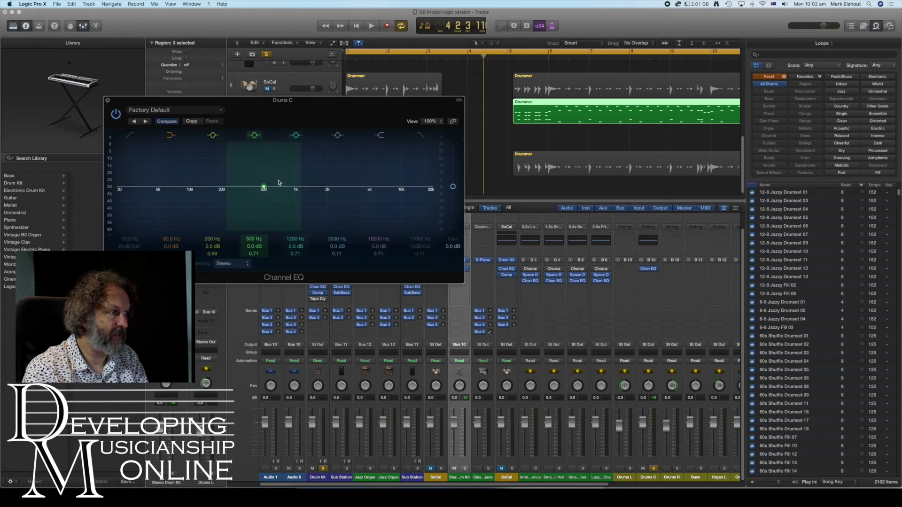
pyautogui.moveTo(213, 104); pyautogui.dragTo(290, 220)
# - Set the cycle range from bar 1 to the end of the first Drummer region and start looped playback
pyautogui.hscroll(10, 585, 77)
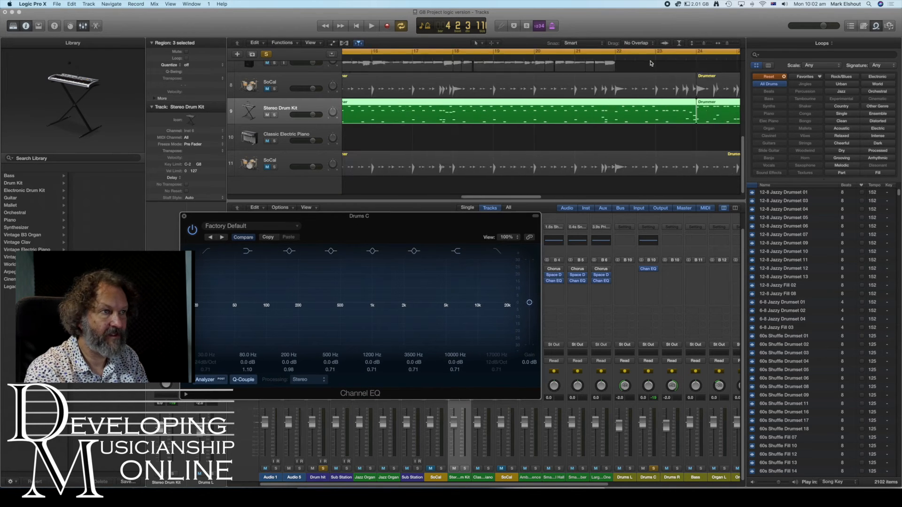
pyautogui.hscroll(-10, 510, 65)
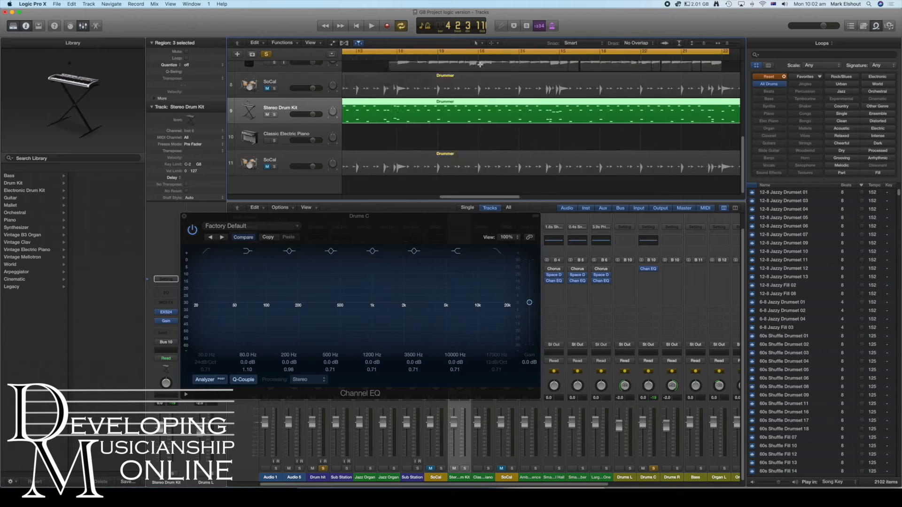
pyautogui.hscroll(-5, 513, 62)
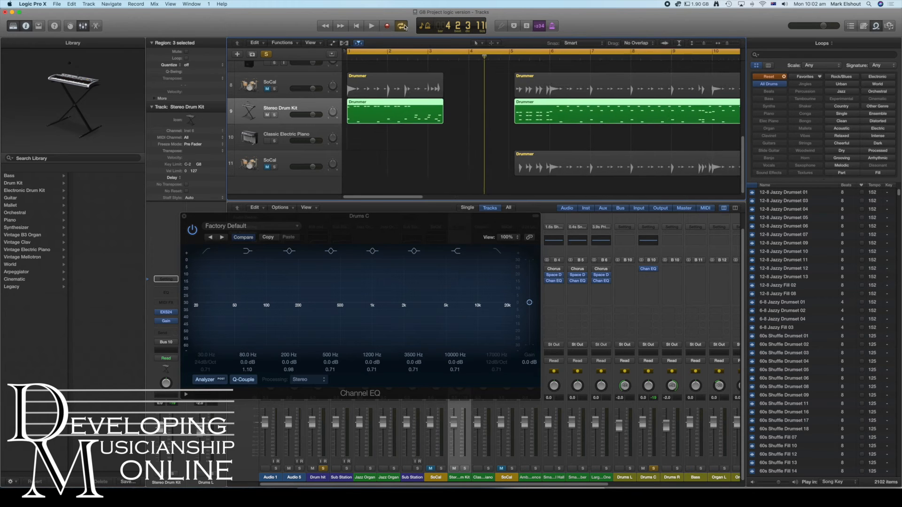
pyautogui.click(426, 52)
pyautogui.moveTo(426, 52); pyautogui.dragTo(351, 52)
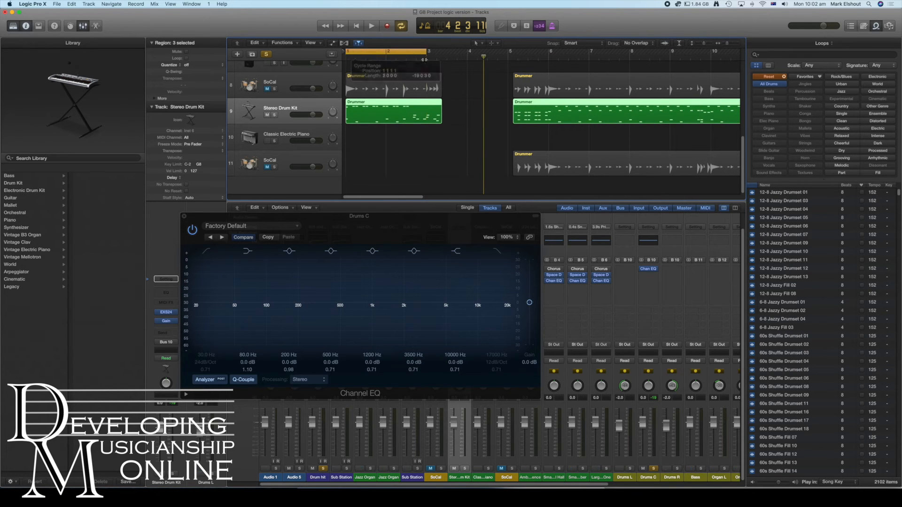
pyautogui.moveTo(426, 52); pyautogui.dragTo(441, 53)
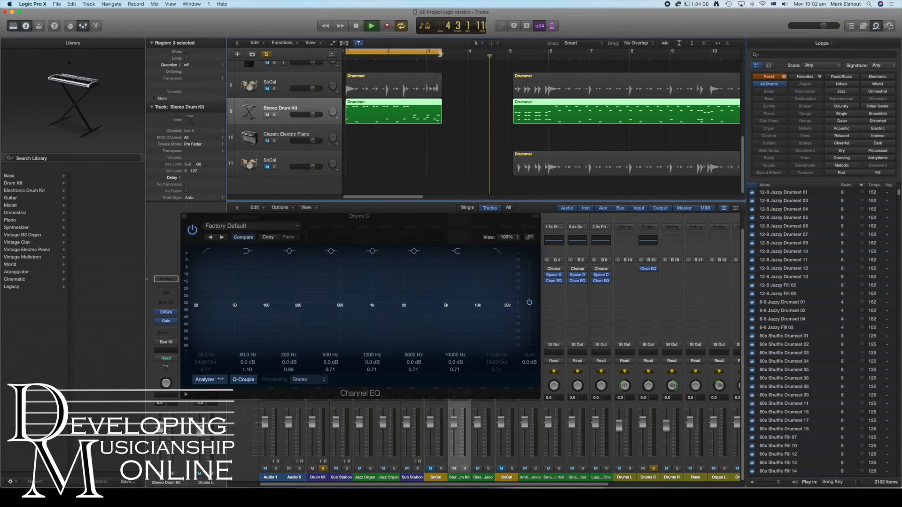
pyautogui.click(373, 27)
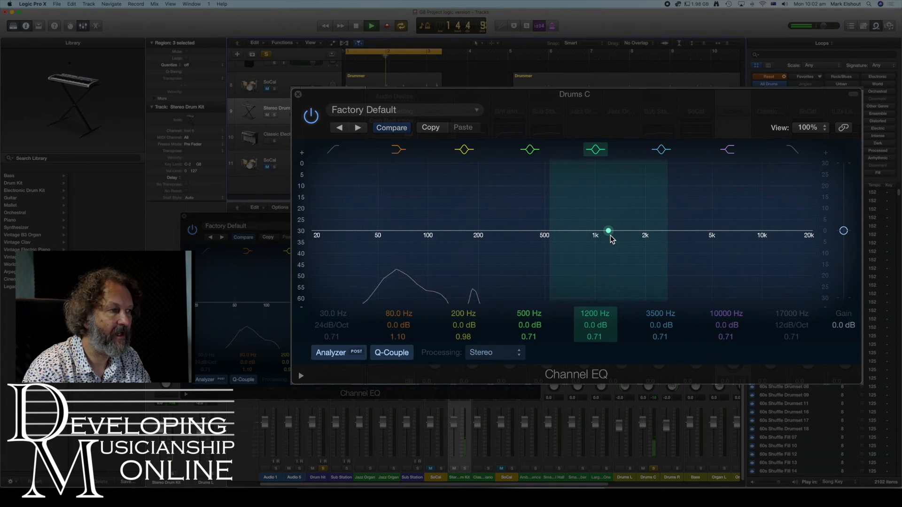
# - Boost the 1200 Hz band of the Drums C EQ, sweeping it to 910 Hz at +16.0 dB with a Q of 2.10
pyautogui.moveTo(609, 232); pyautogui.dragTo(611, 212)
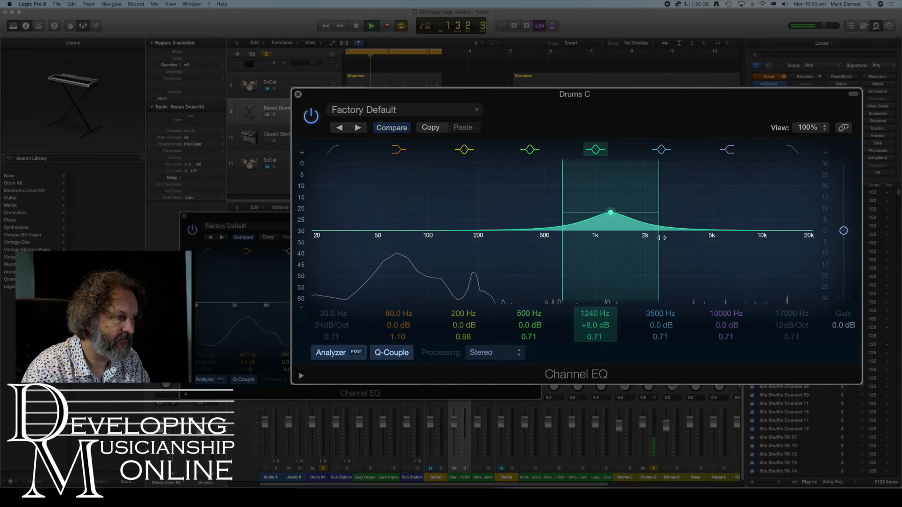
pyautogui.moveTo(661, 237); pyautogui.dragTo(633, 240)
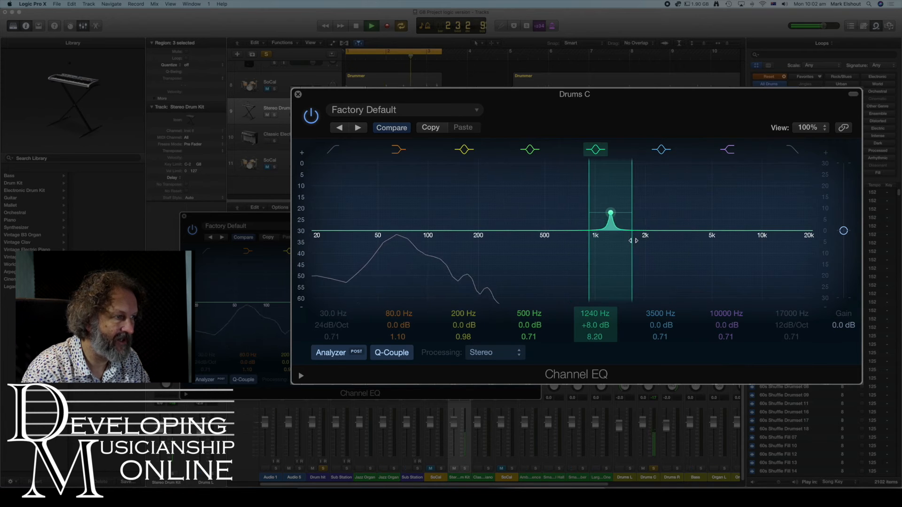
pyautogui.moveTo(610, 213); pyautogui.dragTo(620, 179)
pyautogui.moveTo(608, 182); pyautogui.dragTo(605, 185)
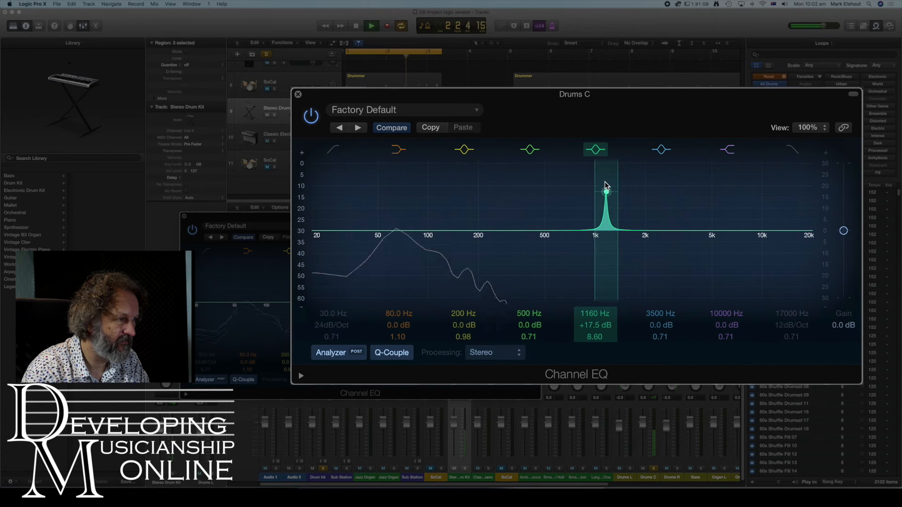
pyautogui.moveTo(617, 216); pyautogui.dragTo(589, 197)
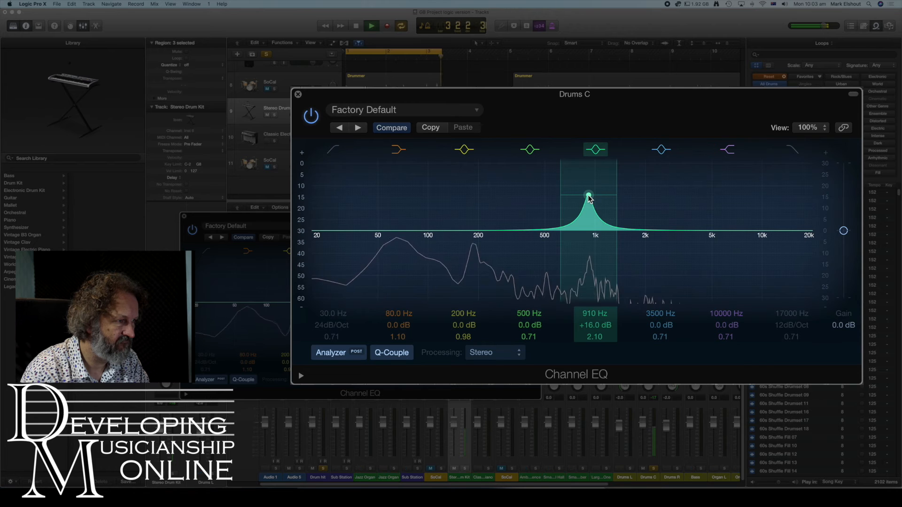
# - Set the high shelf to 15400 Hz, -0.5 dB, and boost the 3500 Hz band at 6700 Hz by +12.0 dB with a Q of 2.80
pyautogui.moveTo(761, 233); pyautogui.dragTo(795, 237)
pyautogui.click(662, 150)
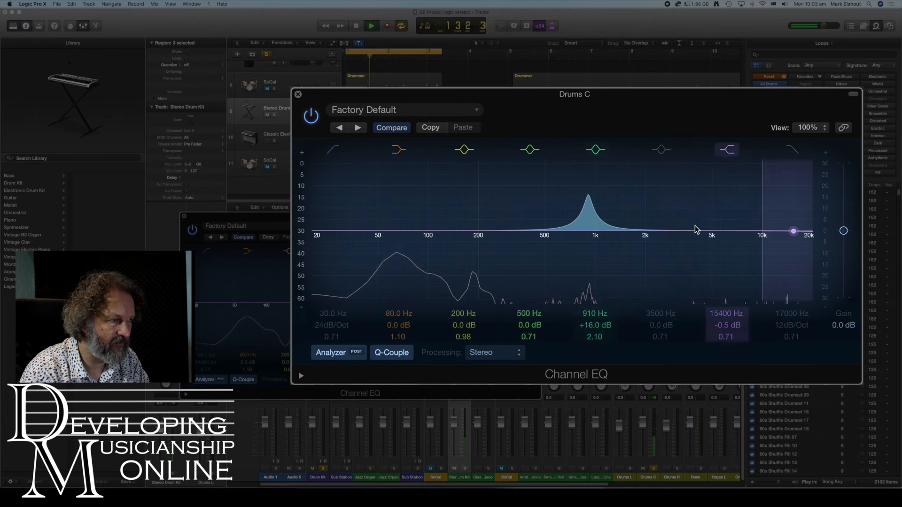
pyautogui.click(665, 149)
pyautogui.moveTo(684, 226); pyautogui.dragTo(703, 213)
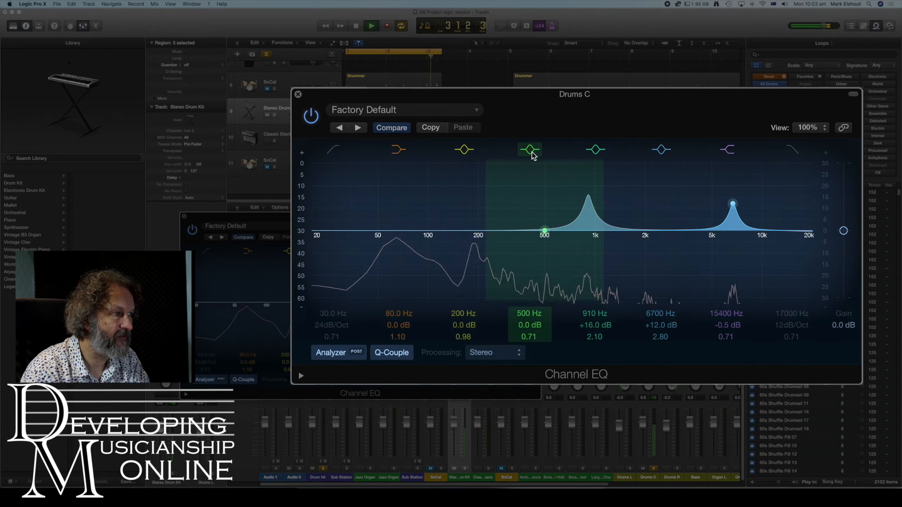
# - Cut the Drums C EQ's 500 Hz band at 2250 Hz and 200 Hz band at 280 Hz to -5.5 dB each, with the low shelf at 79 Hz
pyautogui.moveTo(541, 231); pyautogui.dragTo(526, 256)
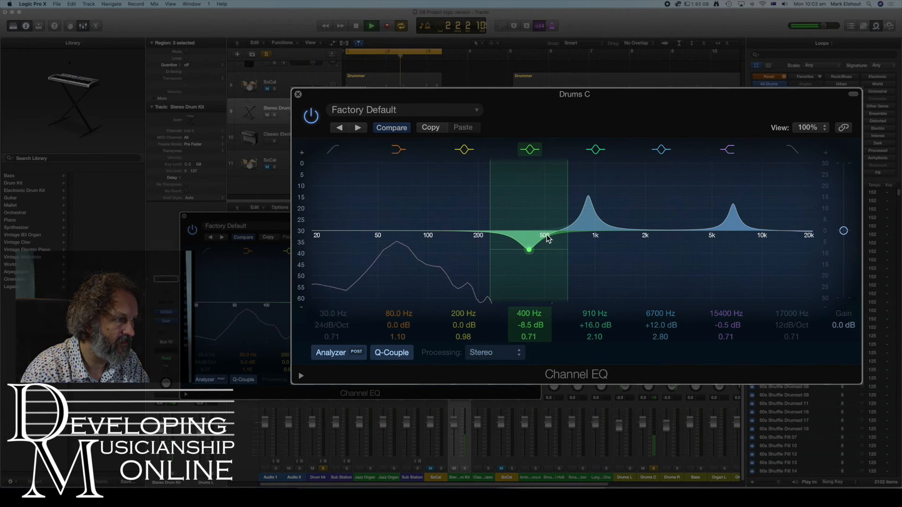
pyautogui.moveTo(529, 241); pyautogui.dragTo(676, 239)
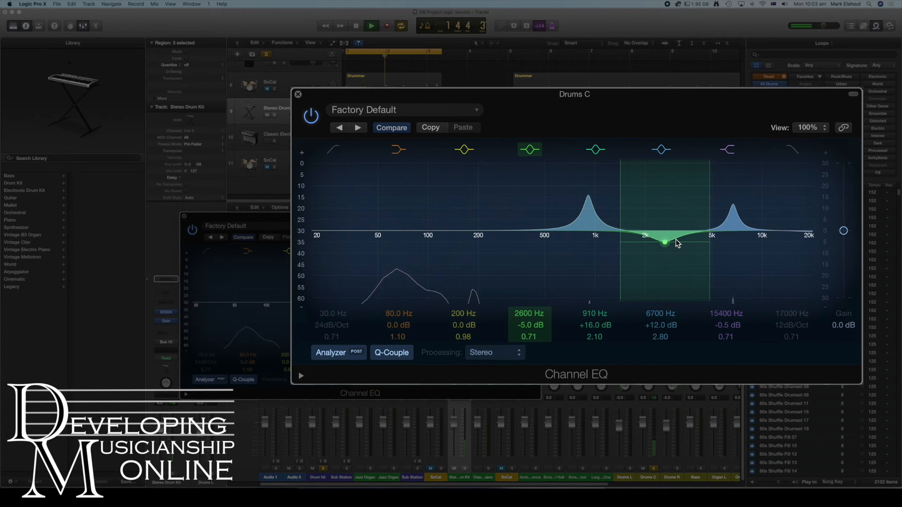
pyautogui.moveTo(675, 239); pyautogui.dragTo(685, 232)
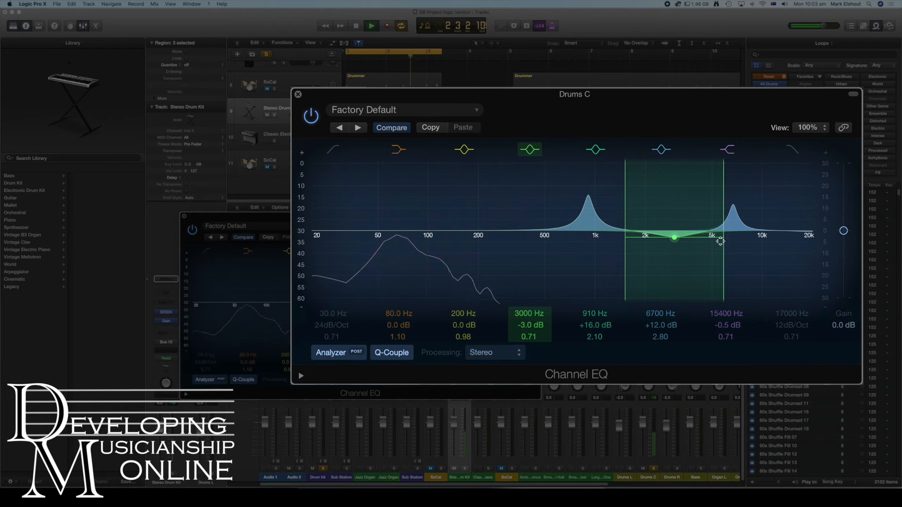
pyautogui.moveTo(489, 233); pyautogui.dragTo(512, 251)
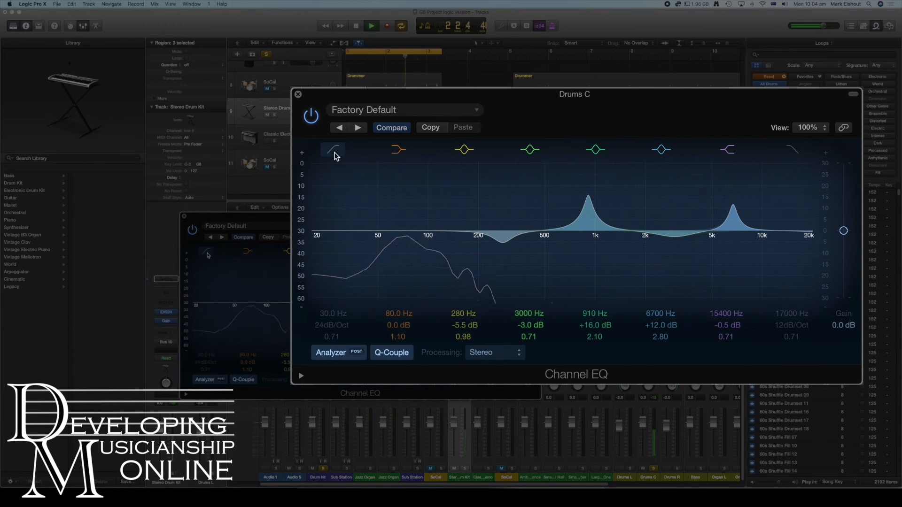
pyautogui.moveTo(410, 230); pyautogui.dragTo(410, 231)
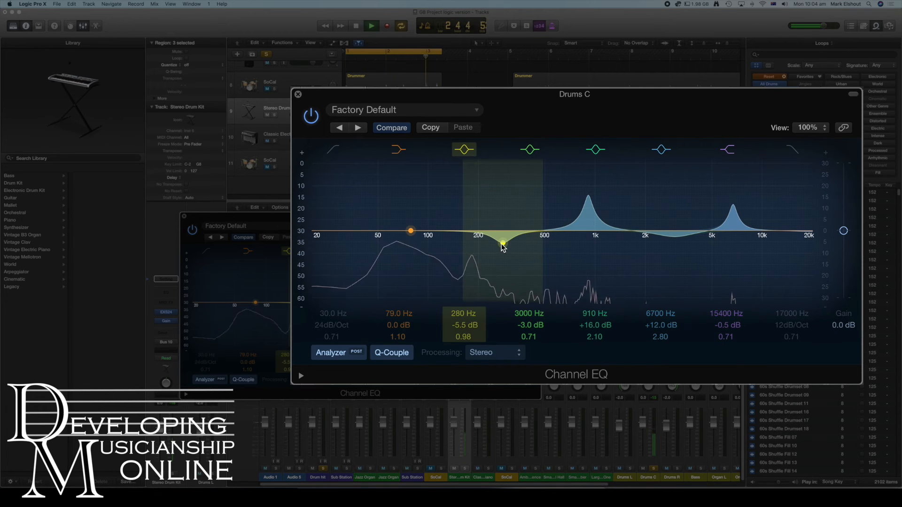
pyautogui.moveTo(671, 240); pyautogui.dragTo(649, 247)
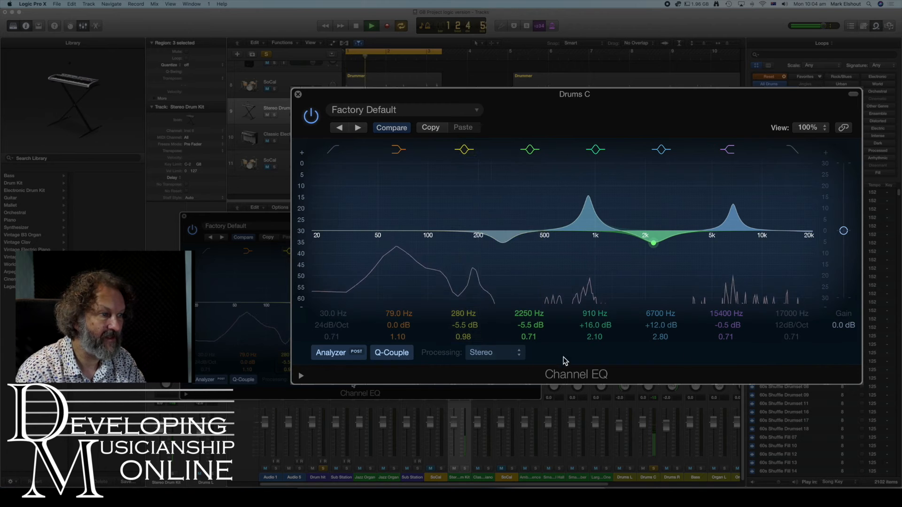
# - Compare the Drums C sound with the EQ bypassed and active during playback, and lower the EQ's overall gain to -2.0 dB
pyautogui.press('space')
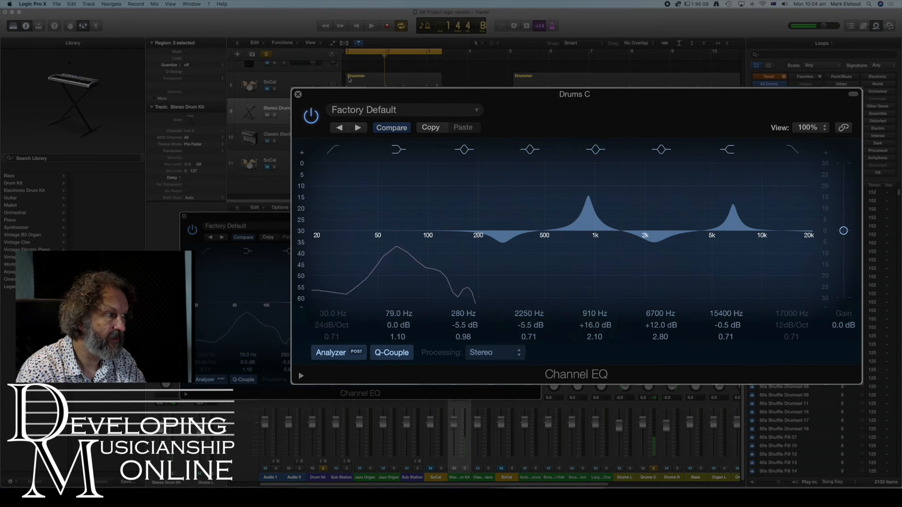
pyautogui.click(313, 119)
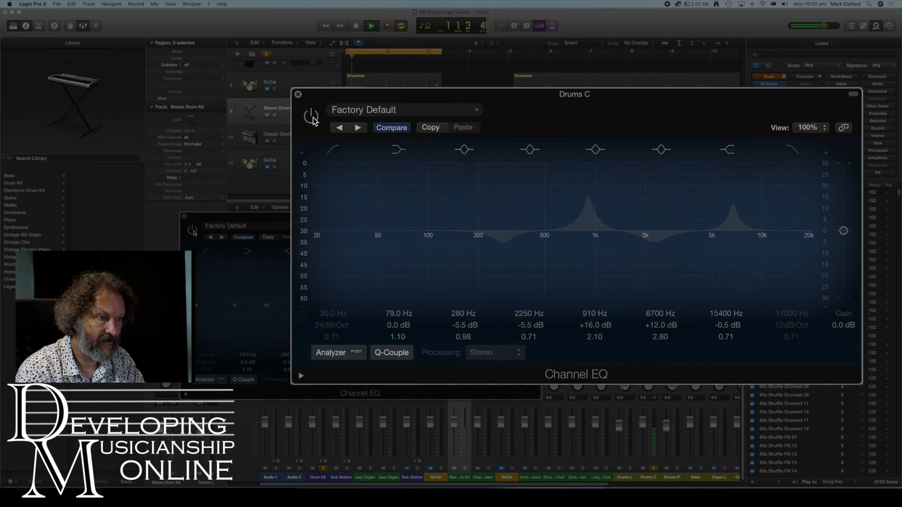
pyautogui.click(313, 118)
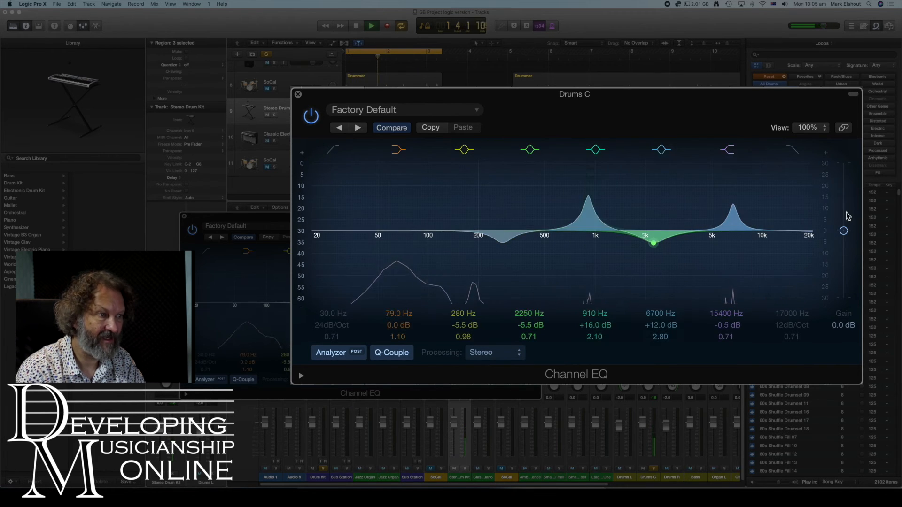
pyautogui.moveTo(844, 231); pyautogui.dragTo(845, 239)
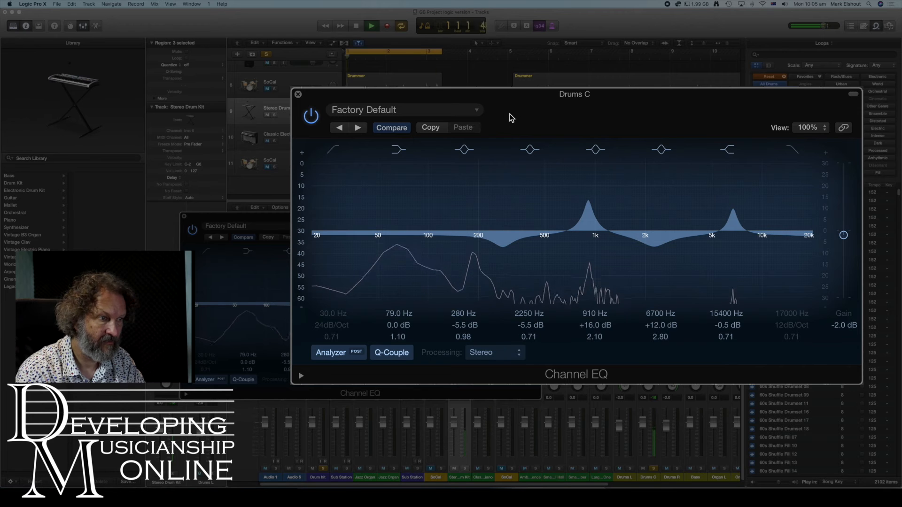
pyautogui.click(313, 116)
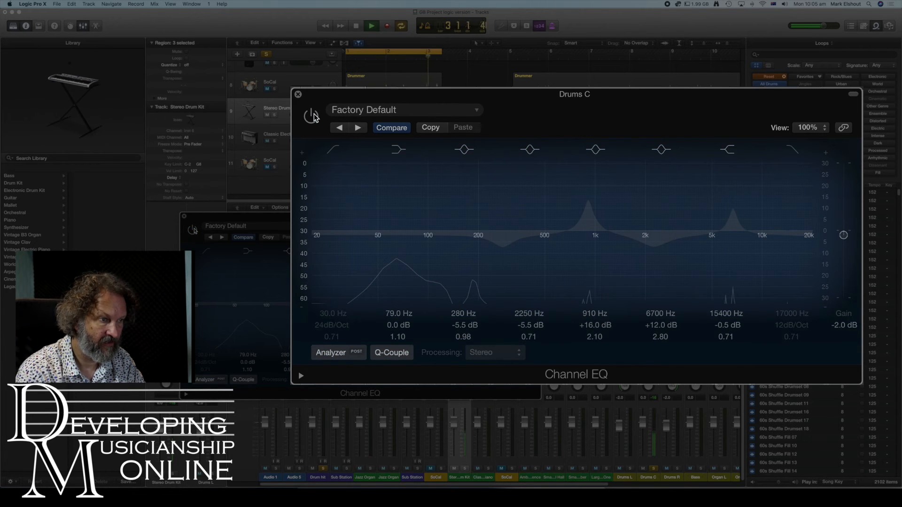
pyautogui.click(311, 115)
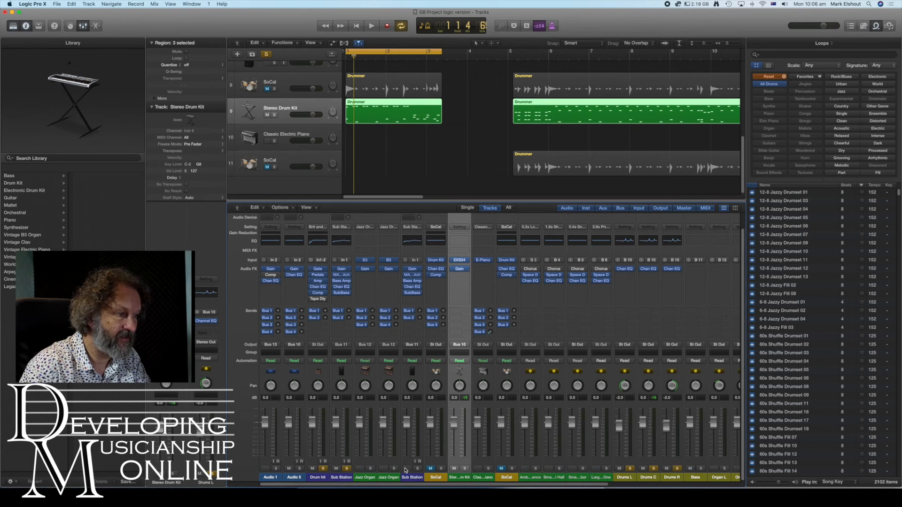
# - Copy the drums Channel EQ to the Bass channel and recall the plug-in's default setting
pyautogui.hscroll(5, 586, 437)
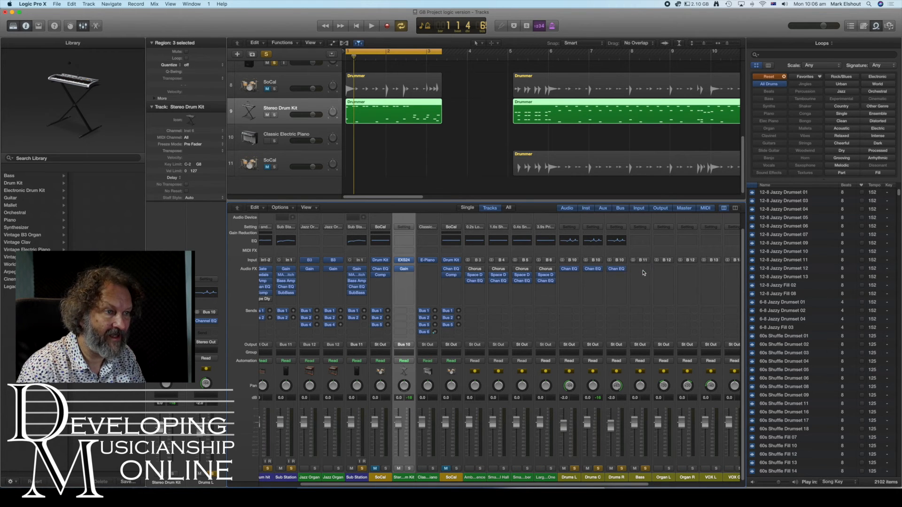
pyautogui.click(641, 271)
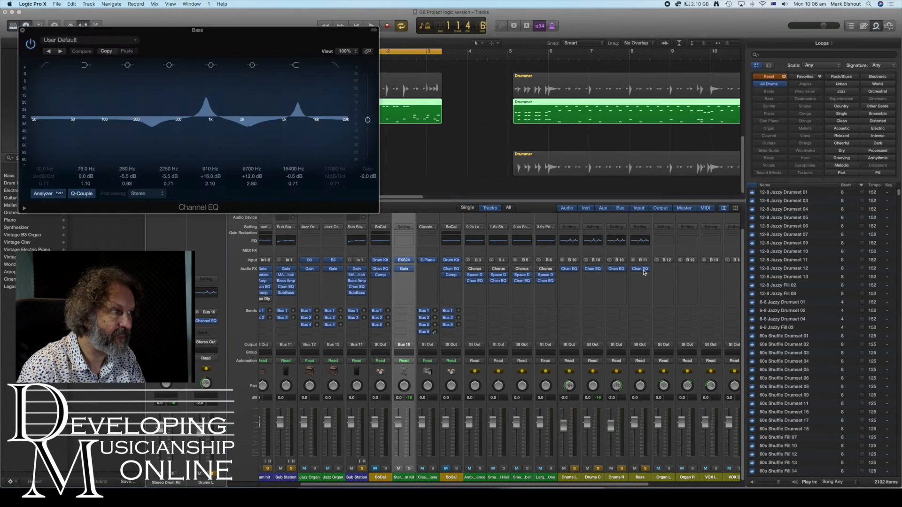
pyautogui.click(134, 40)
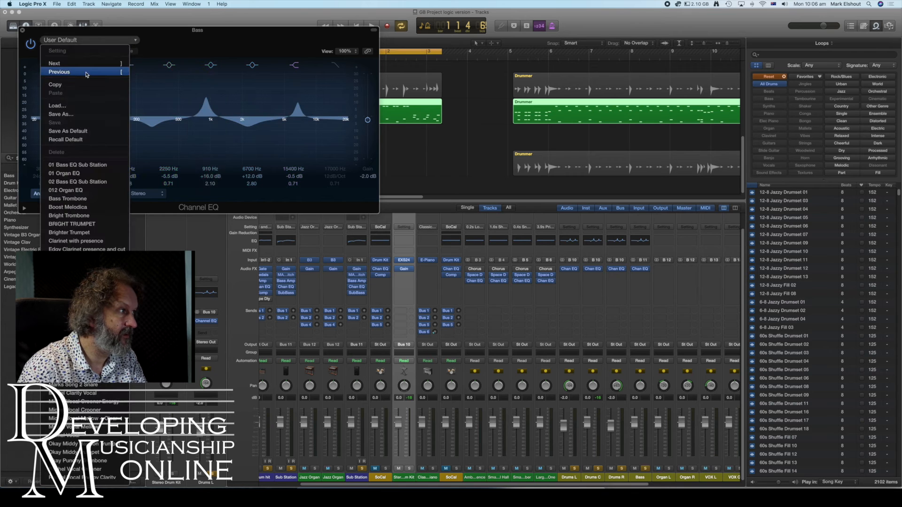
pyautogui.click(81, 139)
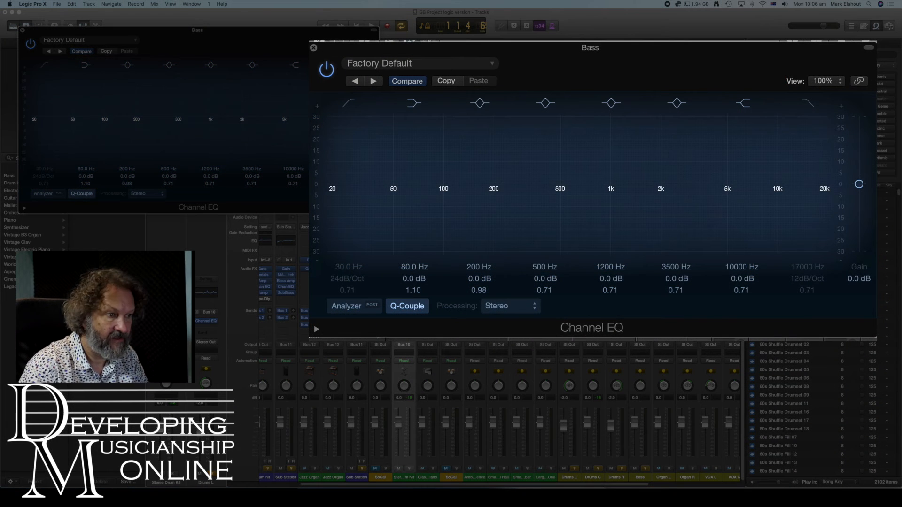
# - Turn on the Bass EQ's analyzer during playback, and apply a high cut at 350 Hz with a Q of 0.64 and a low cut at 34.5 Hz
pyautogui.press('space')
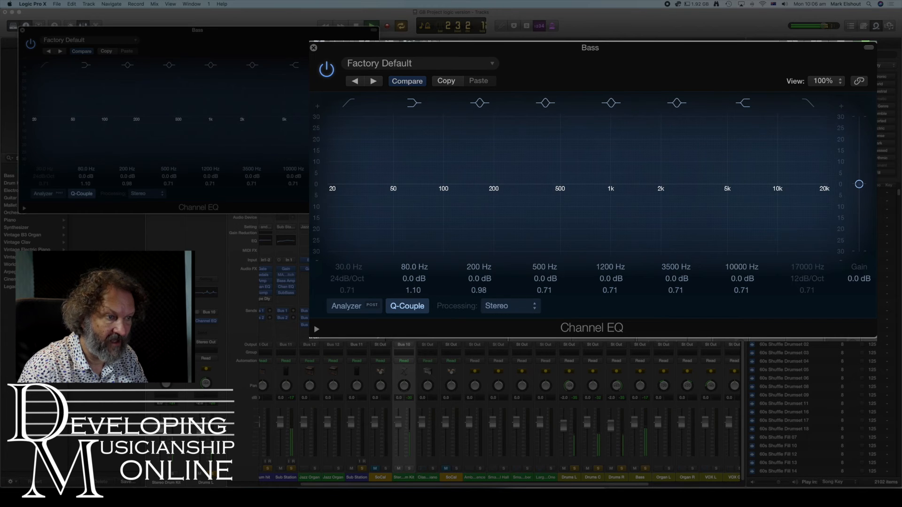
pyautogui.click(43, 193)
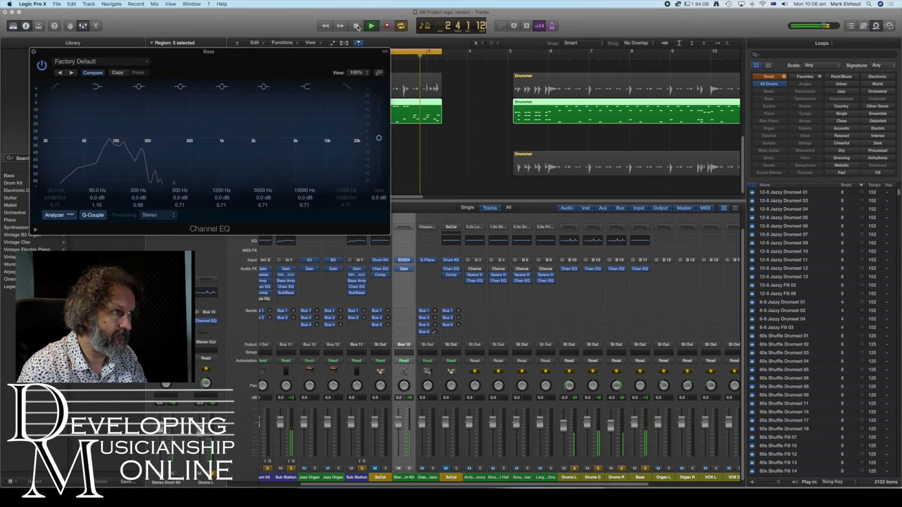
pyautogui.click(347, 87)
pyautogui.moveTo(347, 153); pyautogui.dragTo(157, 144)
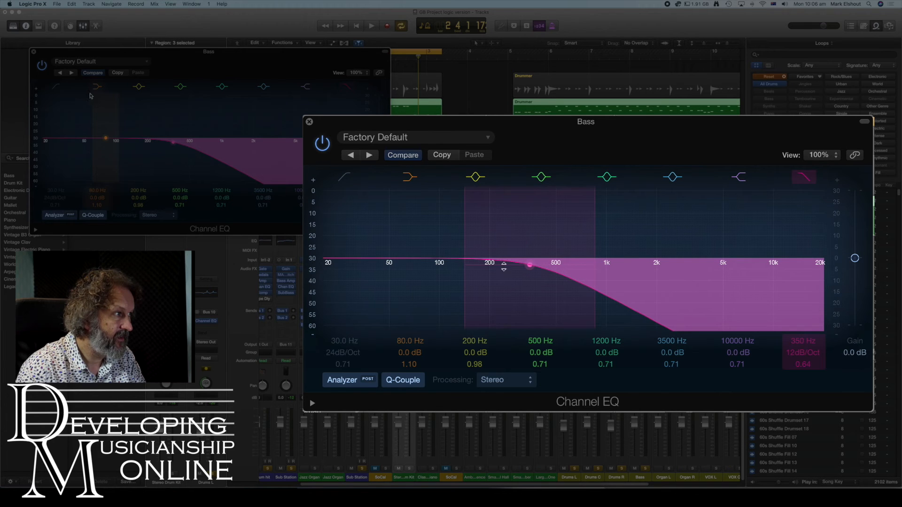
pyautogui.click(55, 87)
pyautogui.moveTo(359, 275)
pyautogui.mouseDown()
pyautogui.moveTo(384, 277)
pyautogui.moveTo(369, 276)
pyautogui.mouseUp()
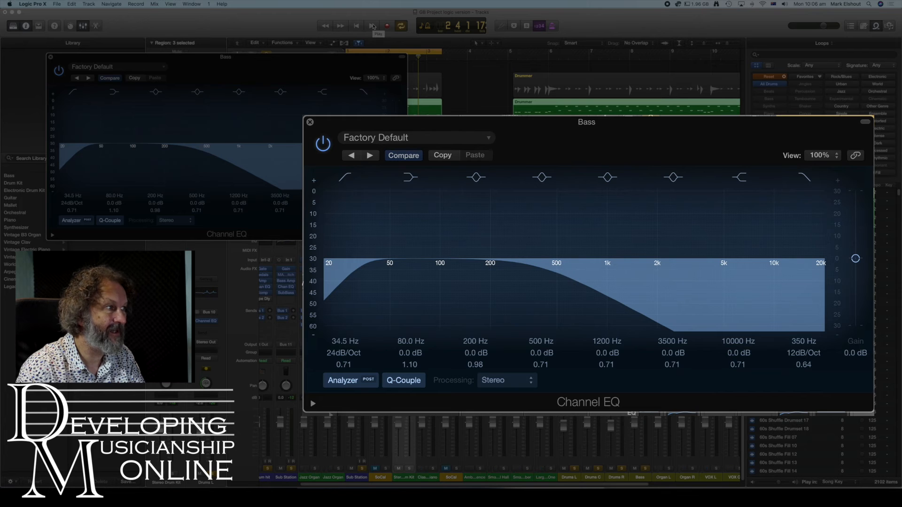
# - During looped playback, boost the Bass EQ's 200 Hz band, sweeping it to 205 Hz at +6.0 dB
pyautogui.click(372, 25)
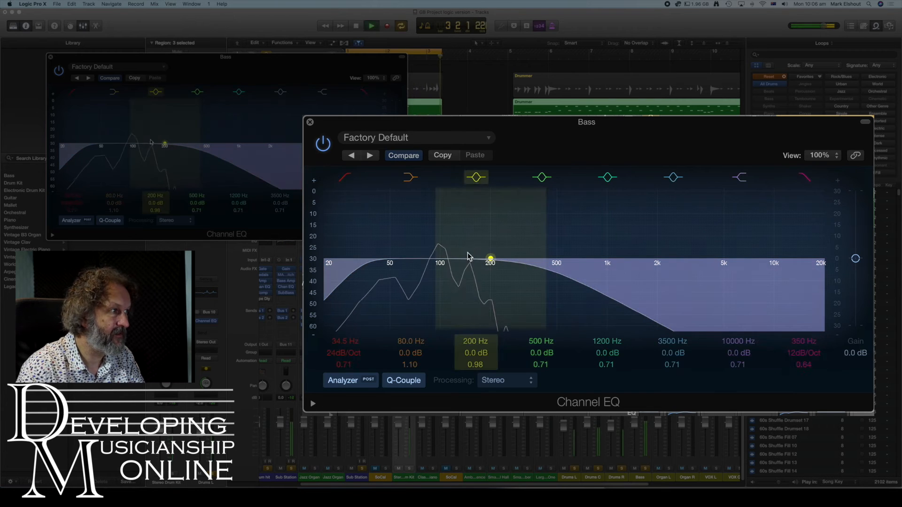
pyautogui.click(485, 179)
pyautogui.moveTo(489, 258); pyautogui.dragTo(471, 238)
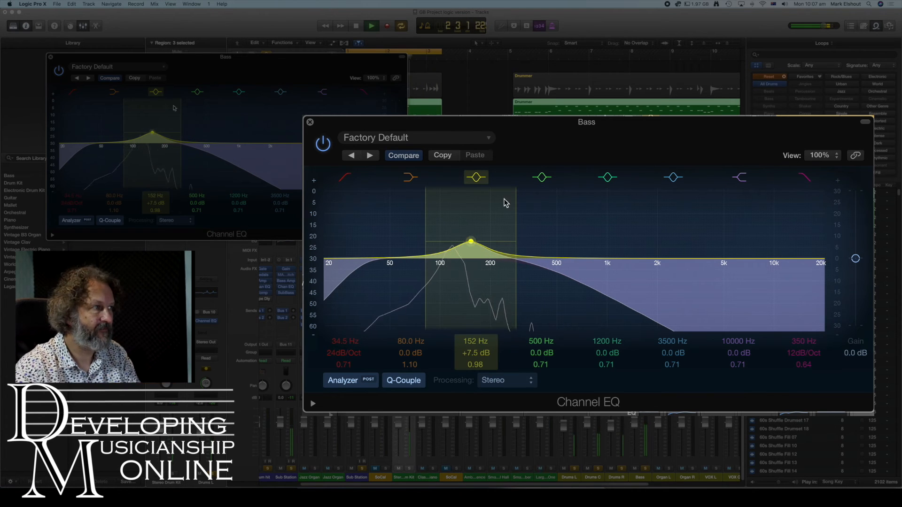
pyautogui.click(357, 27)
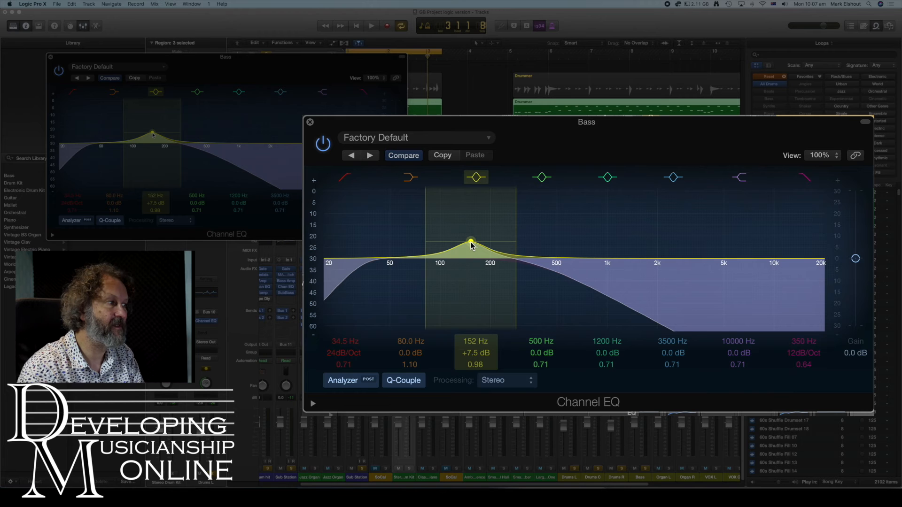
pyautogui.press('space')
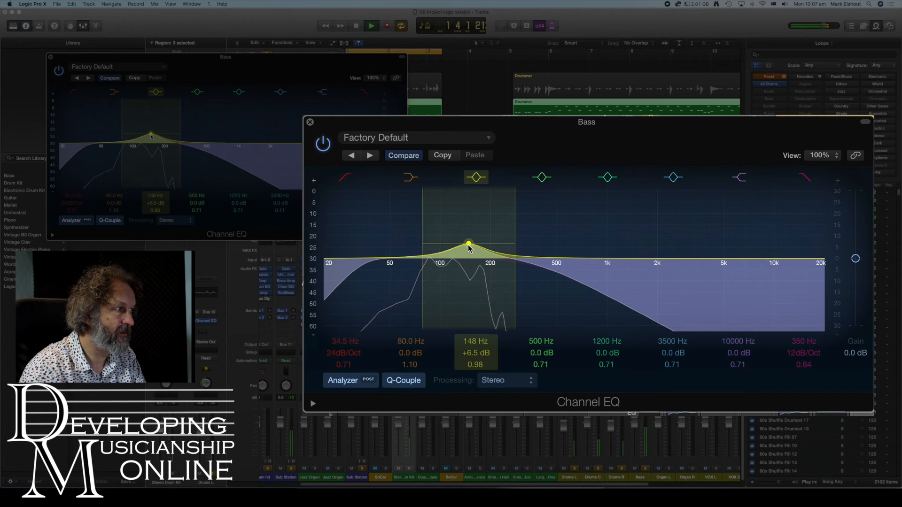
pyautogui.moveTo(471, 244); pyautogui.dragTo(496, 251)
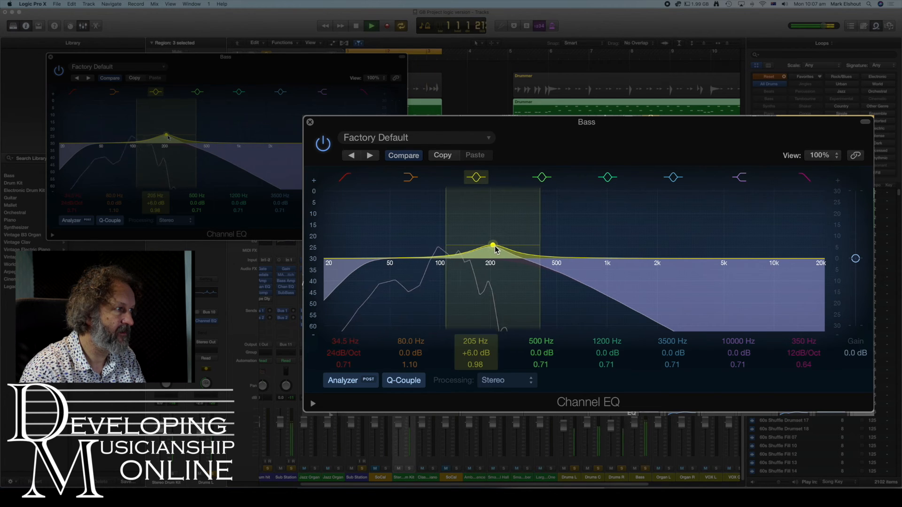
# - Compare the Bass sound with the EQ bypassed and active, lower its overall gain to -1.5 dB and close the EQ window
pyautogui.click(404, 155)
pyautogui.press('space')
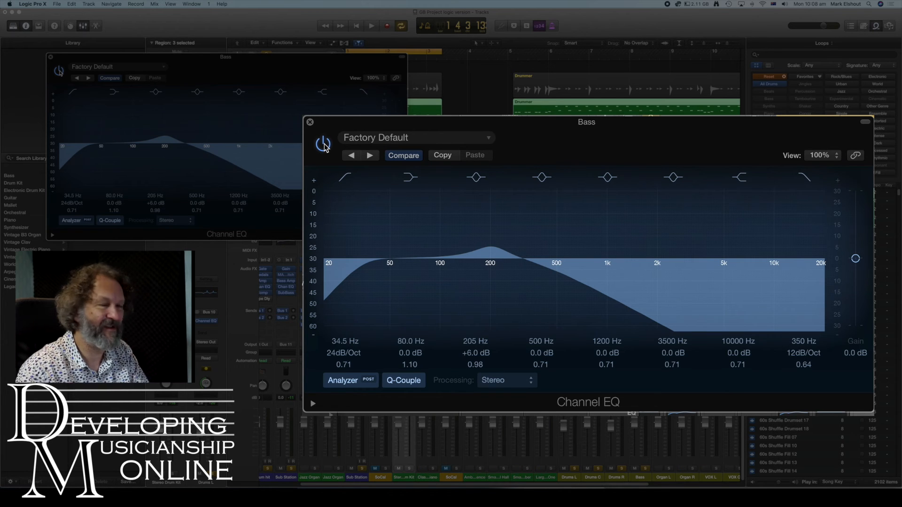
pyautogui.press('space')
pyautogui.click(323, 145)
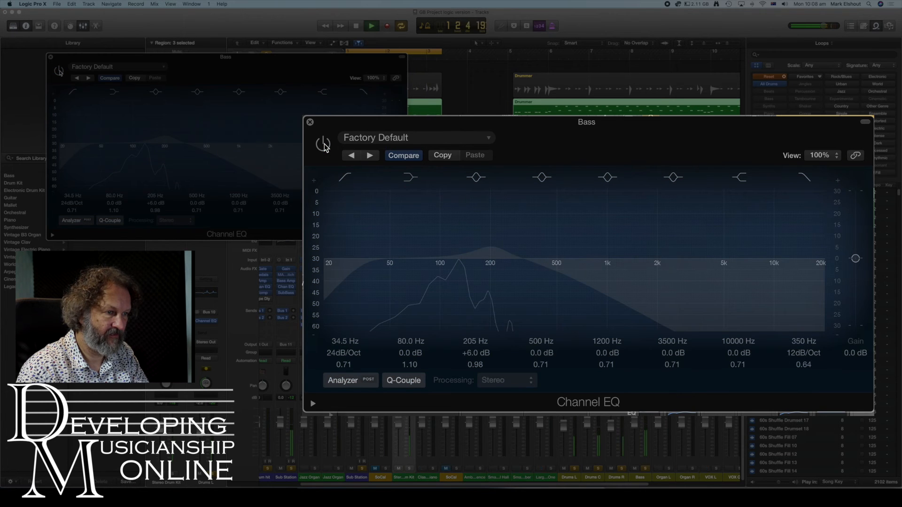
pyautogui.click(323, 144)
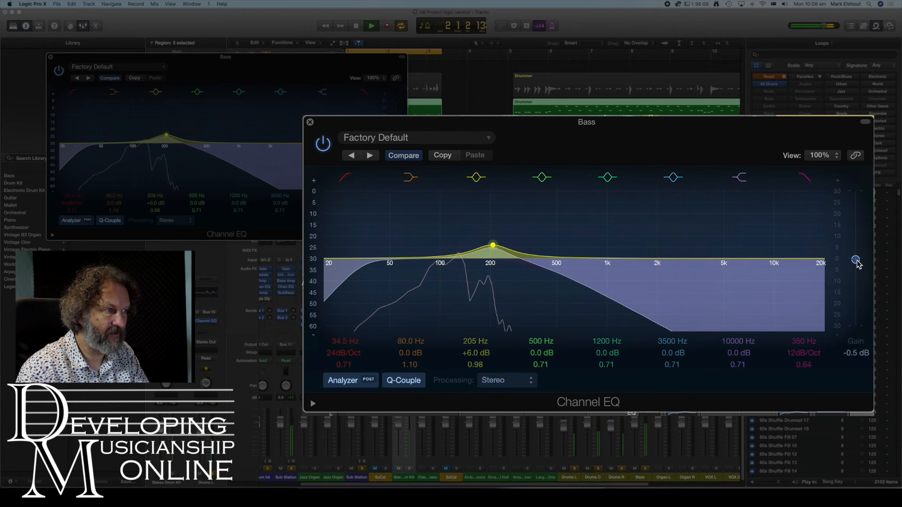
pyautogui.moveTo(855, 260); pyautogui.dragTo(857, 265)
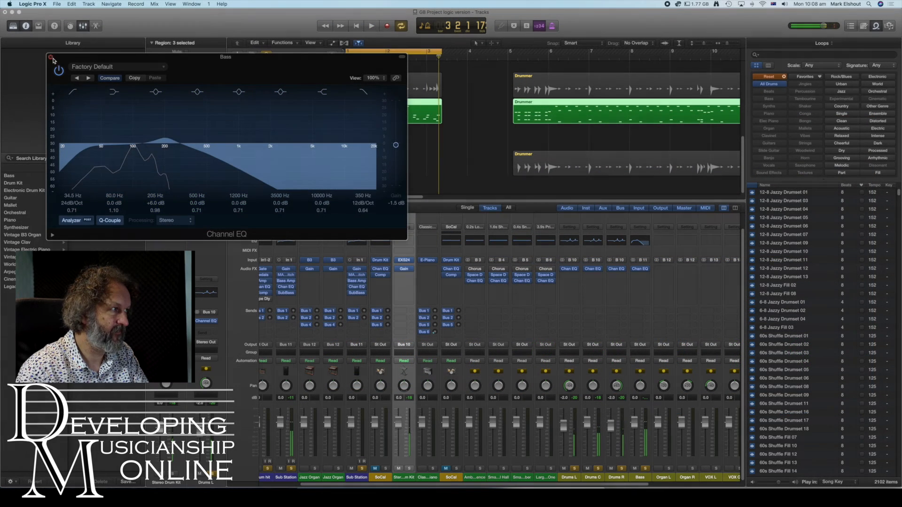
pyautogui.click(50, 56)
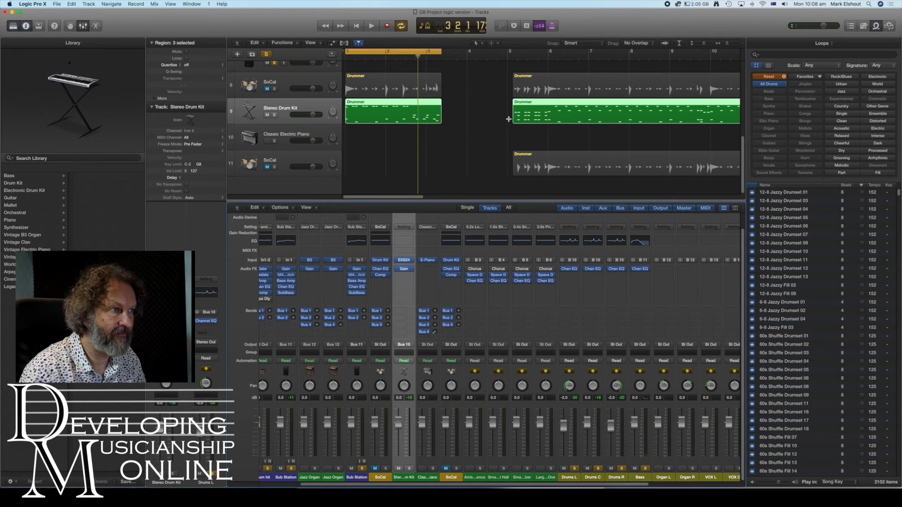
# - Move the cycle range along the timeline to the Jazz Organ section, ending at bar 22
pyautogui.hscroll(2, 385, 70)
pyautogui.moveTo(378, 54); pyautogui.dragTo(704, 76)
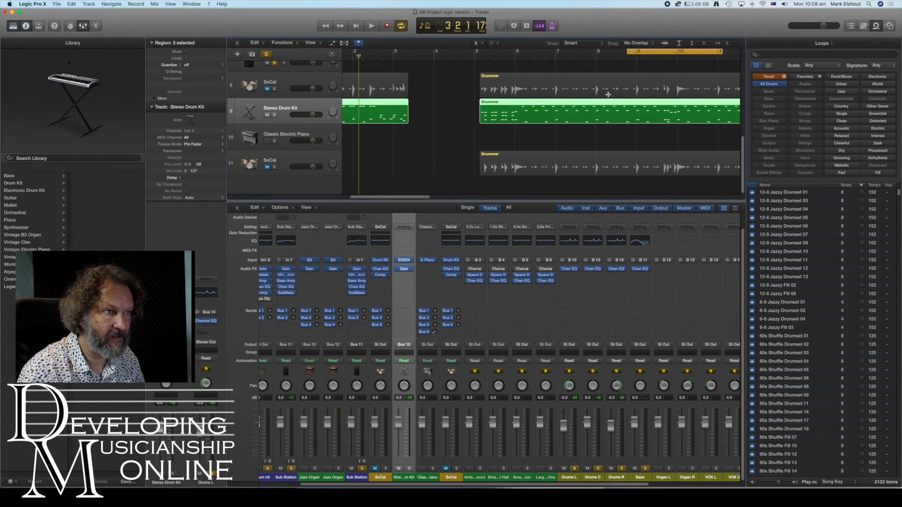
pyautogui.hscroll(10, 608, 94)
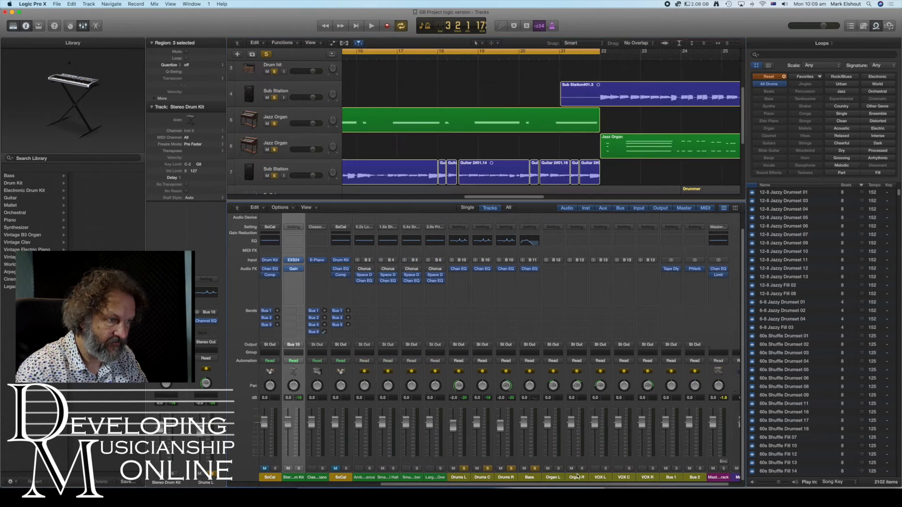
# - Copy the Bass channel's EQ onto the Organ L channel and recall the Channel EQ's default setting there
pyautogui.hscroll(5, 556, 471)
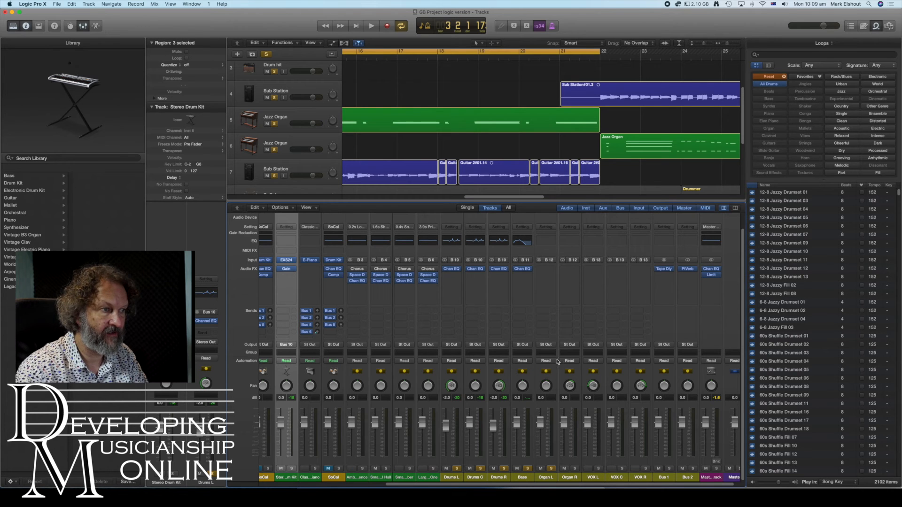
pyautogui.moveTo(522, 271); pyautogui.dragTo(548, 271)
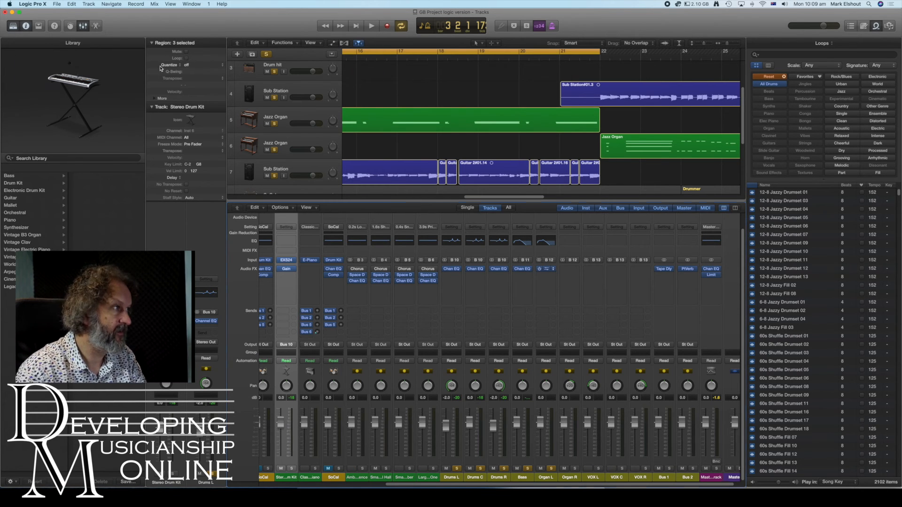
pyautogui.click(545, 269)
pyautogui.click(89, 40)
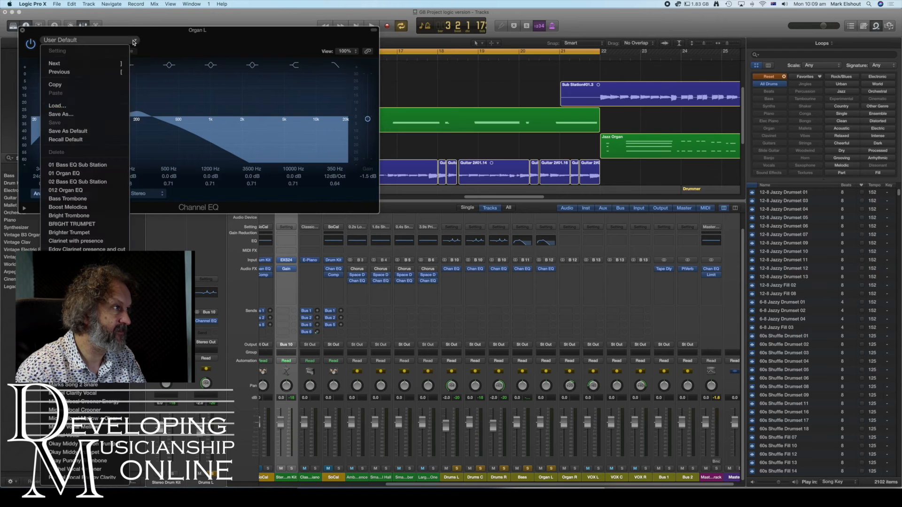
pyautogui.click(80, 140)
# - Turn on the Organ L EQ's analyzer and play the looped organ section with Organ R soloed as well
pyautogui.click(45, 193)
pyautogui.moveTo(324, 34); pyautogui.dragTo(339, 72)
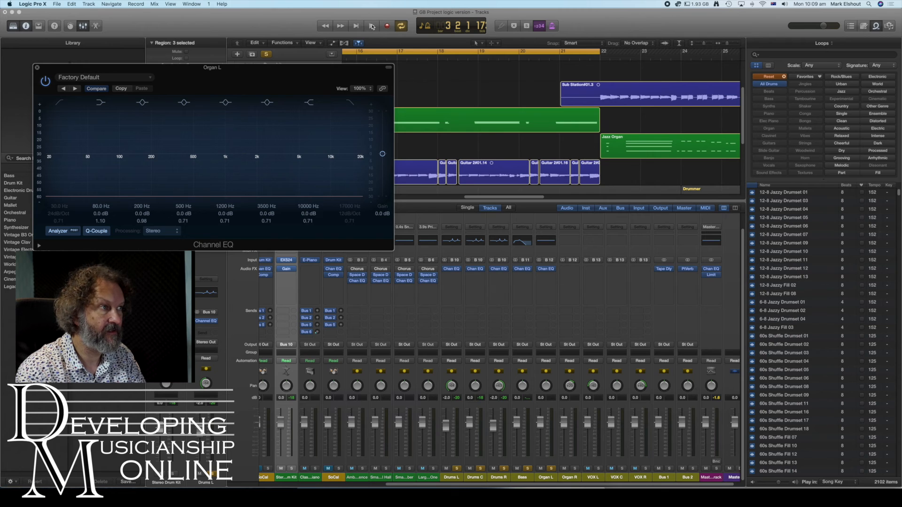
pyautogui.click(372, 27)
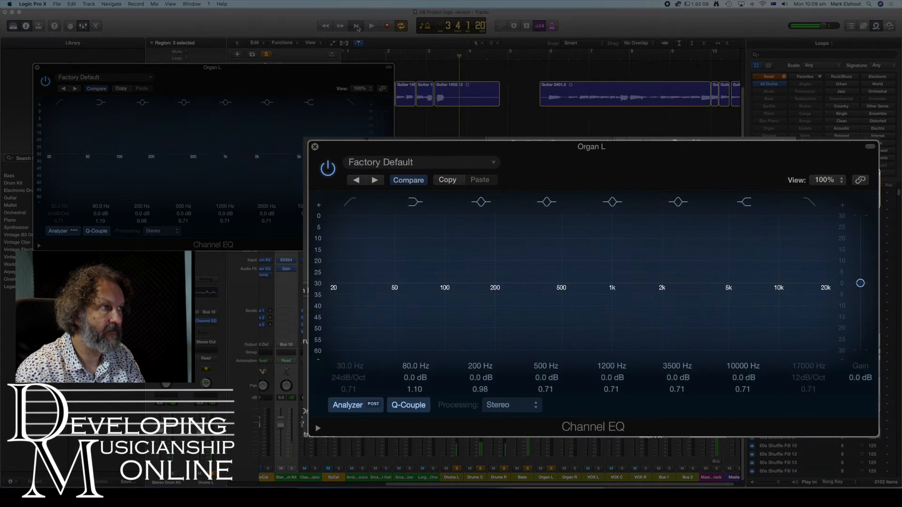
pyautogui.click(357, 27)
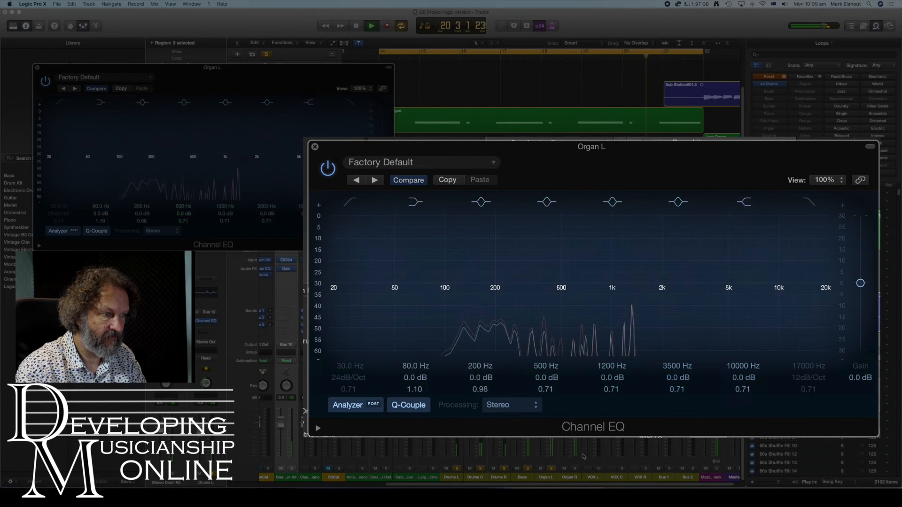
pyautogui.click(574, 469)
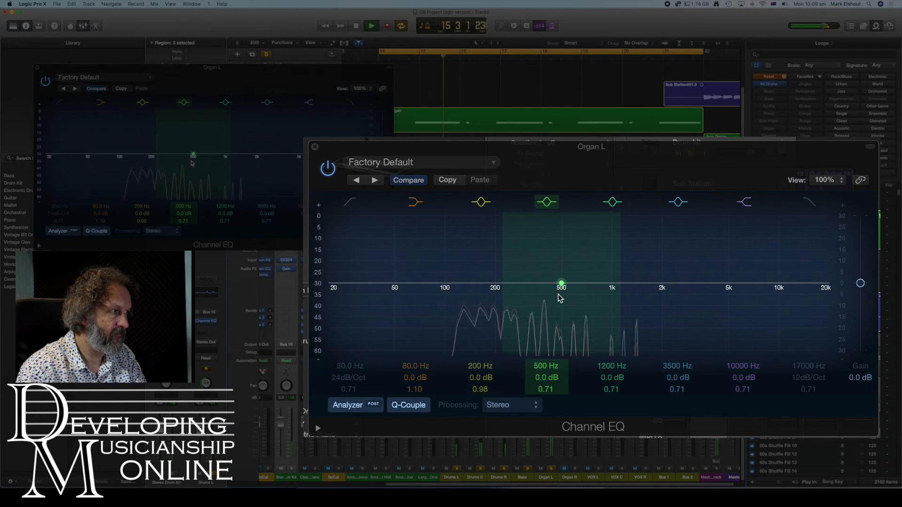
# - During looped playback, boost the Organ L EQ's 500 Hz band, sweeping it to 840 Hz at +6.0 dB, and low-cut at 305 Hz with a Q of 0.60
pyautogui.moveTo(562, 284); pyautogui.dragTo(594, 273)
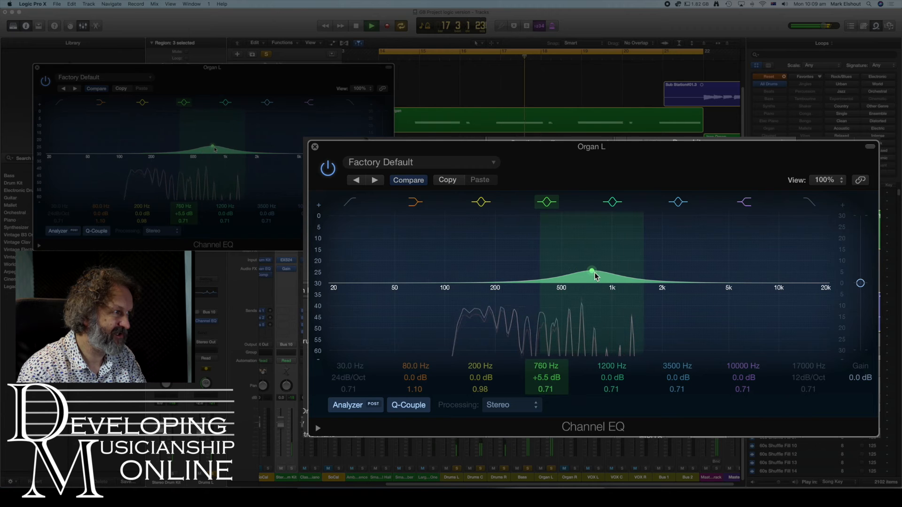
pyautogui.click(349, 202)
pyautogui.moveTo(363, 321); pyautogui.dragTo(488, 296)
pyautogui.moveTo(505, 298); pyautogui.dragTo(526, 299)
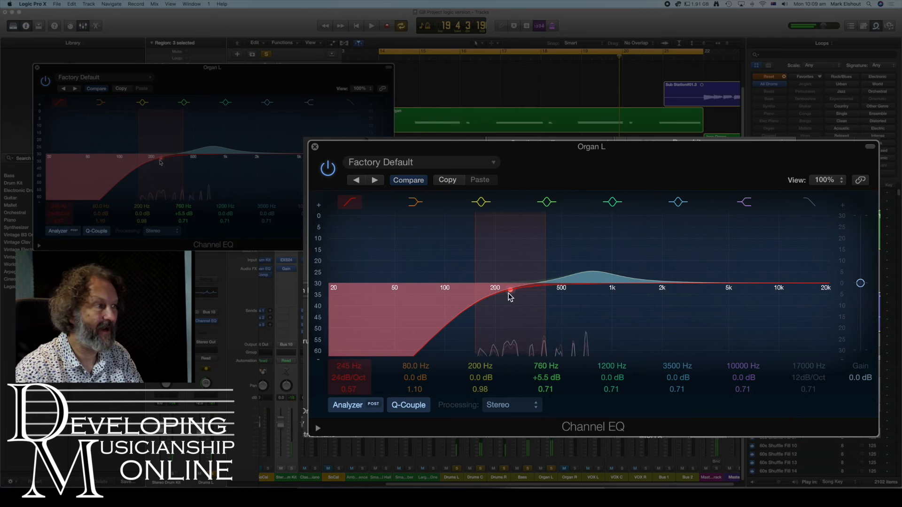
pyautogui.moveTo(511, 293); pyautogui.dragTo(529, 294)
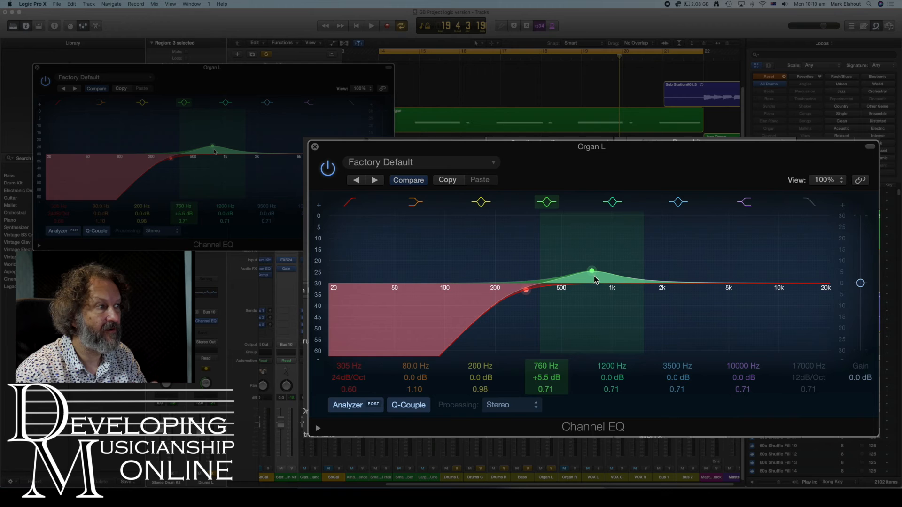
pyautogui.press('space')
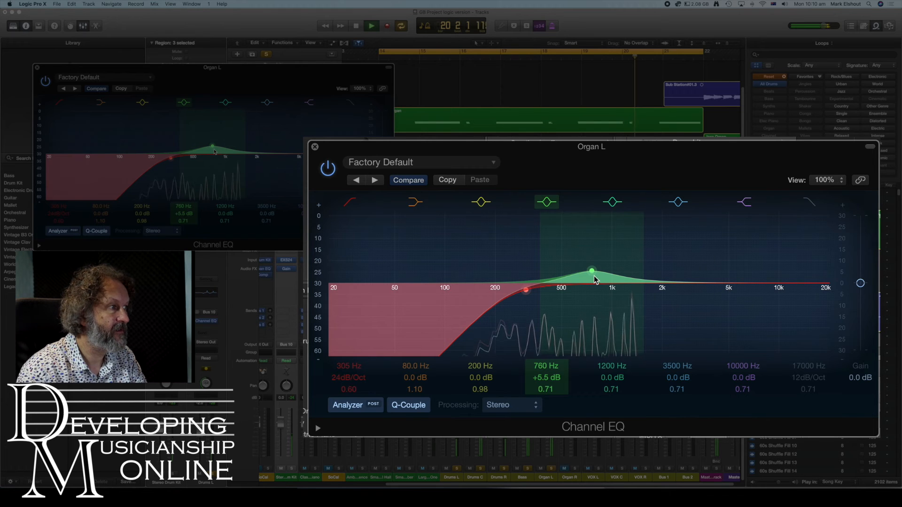
pyautogui.moveTo(594, 272); pyautogui.dragTo(601, 271)
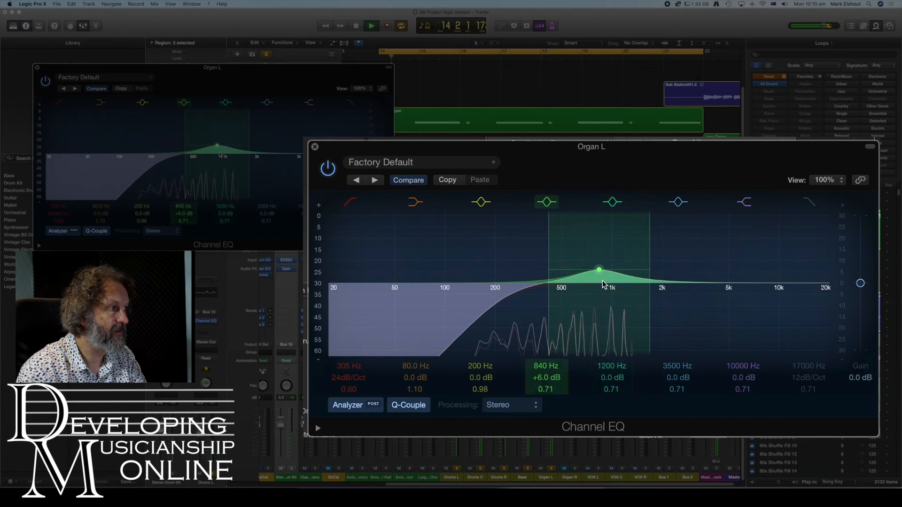
# - Apply a high cut at 2700 Hz with a Q of 0.41 to the organ EQ and listen to the organs in looped playback
pyautogui.click(808, 206)
pyautogui.moveTo(819, 272); pyautogui.dragTo(691, 306)
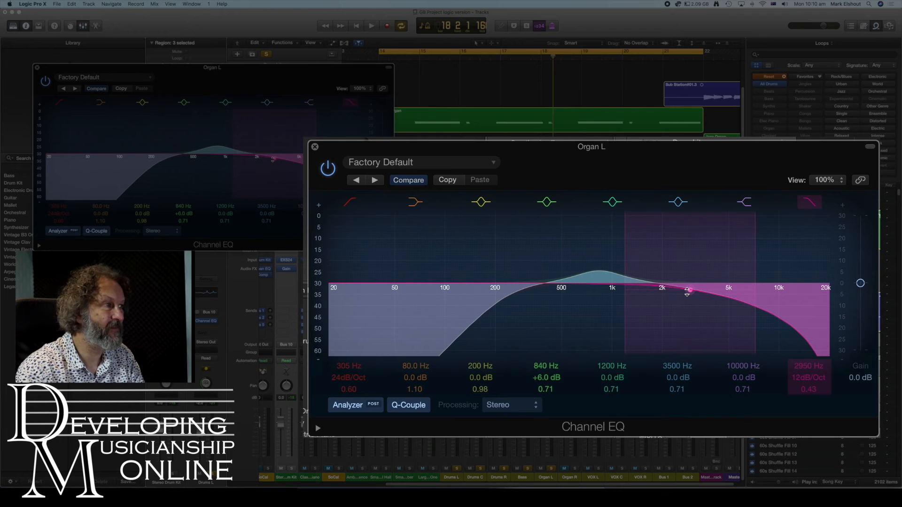
pyautogui.moveTo(694, 296); pyautogui.dragTo(686, 295)
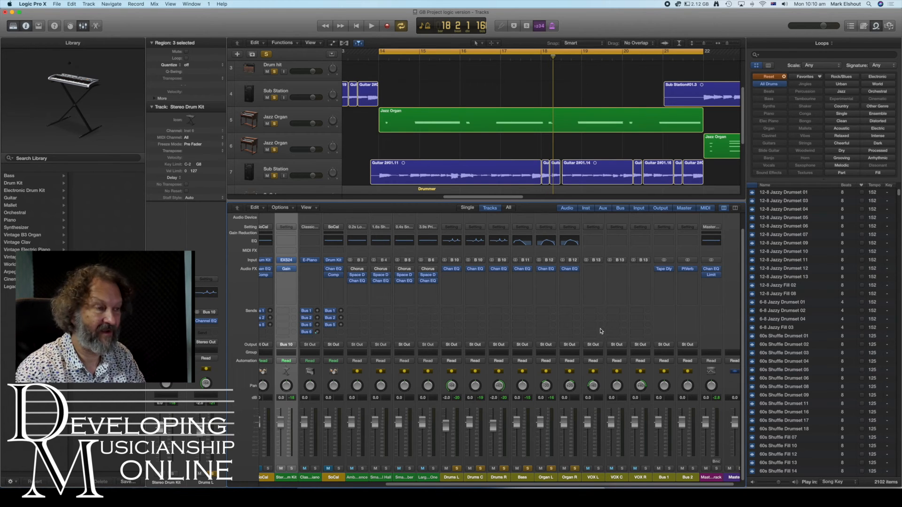
pyautogui.press('space')
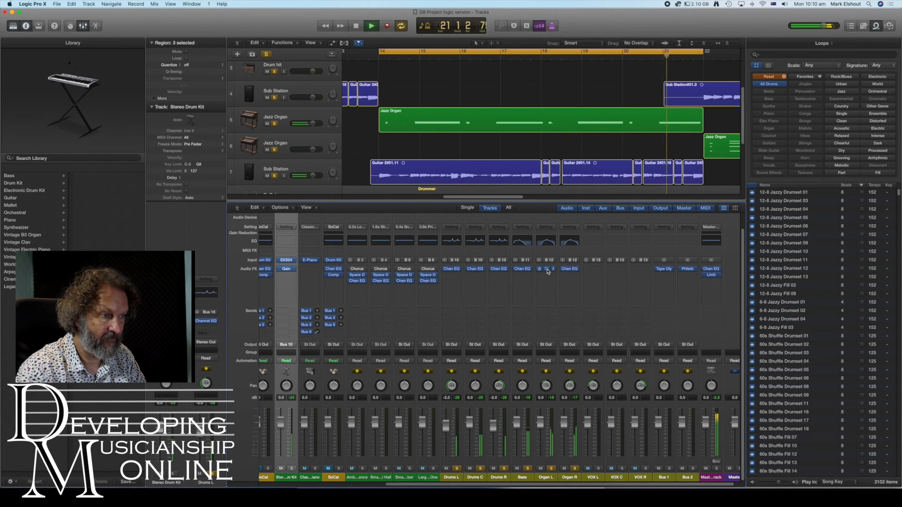
pyautogui.press('space')
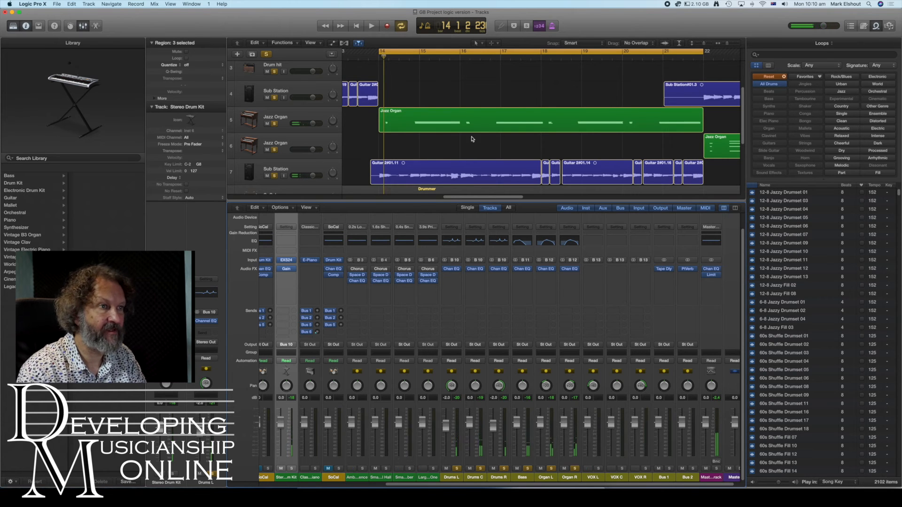
# - Return to the Audio 1 vocal region near the timeline's start and mute the VOX L and VOX R channels
pyautogui.hscroll(-15, 472, 139)
pyautogui.scroll(3, 498, 112)
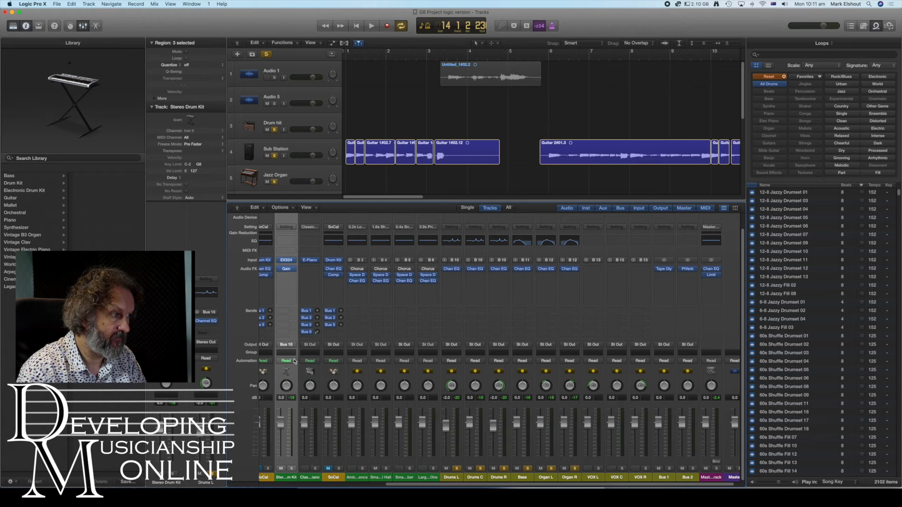
pyautogui.hscroll(-8, 296, 362)
pyautogui.hscroll(5, 533, 359)
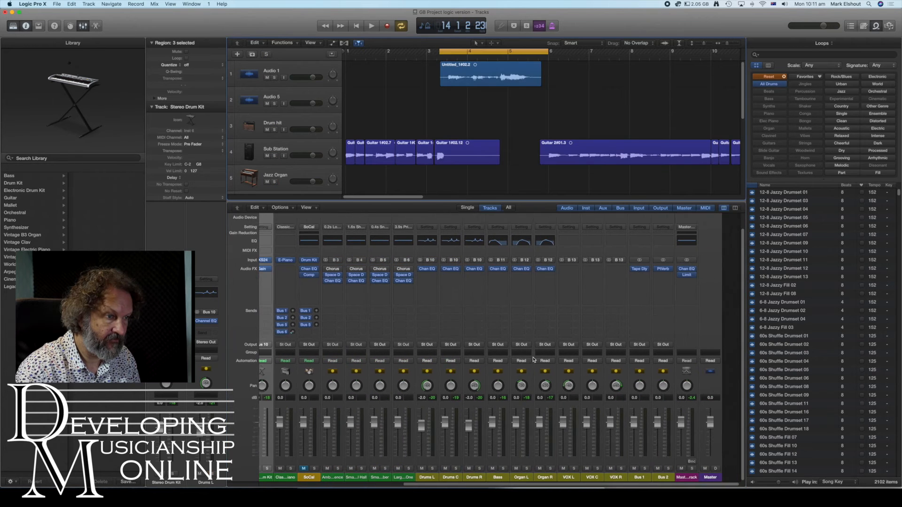
pyautogui.click(582, 469)
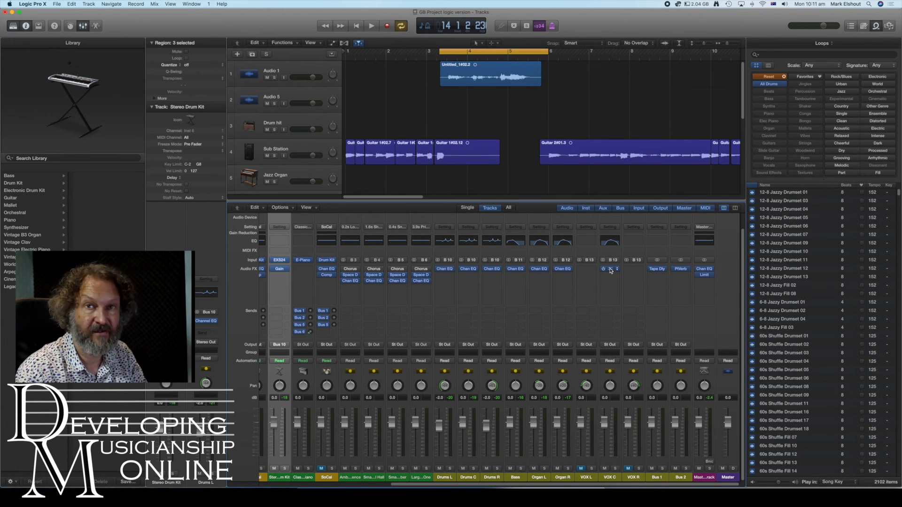
# - Recall the default setting in the VOX C Channel EQ and move its window clear of the transport controls
pyautogui.click(131, 41)
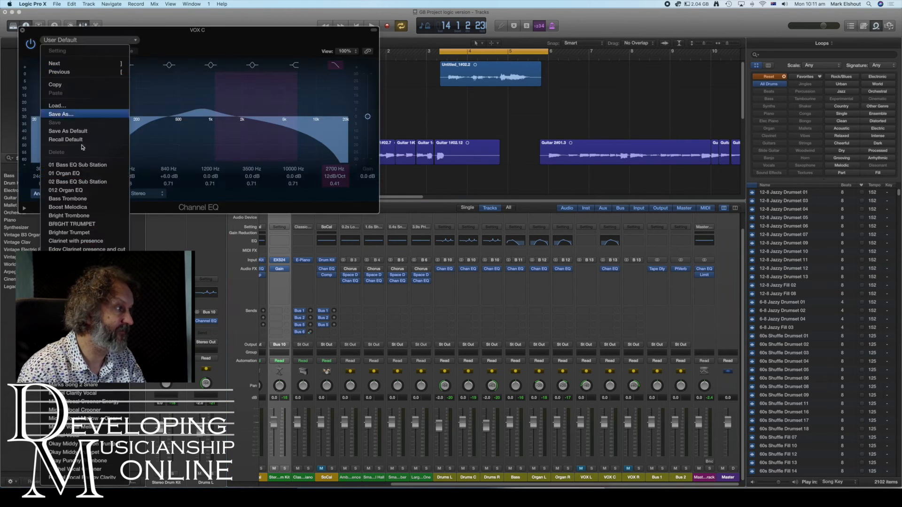
pyautogui.click(72, 139)
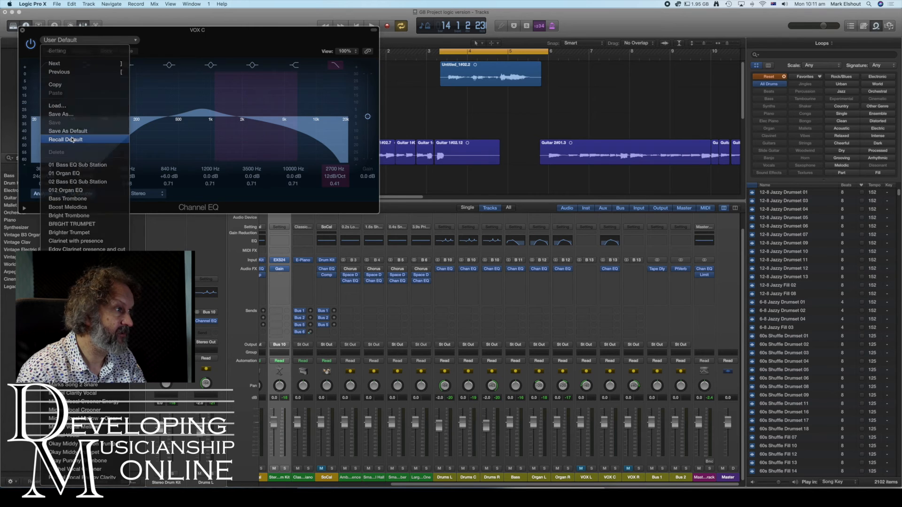
pyautogui.moveTo(302, 44); pyautogui.dragTo(302, 73)
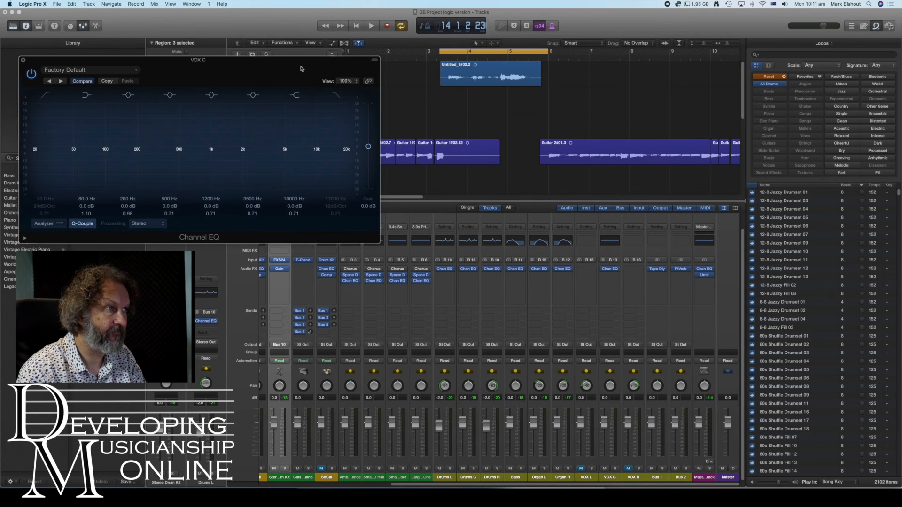
# - Play the looped vocal section and turn on the VOX C EQ's analyzer to view the voice's frequency range
pyautogui.click(371, 27)
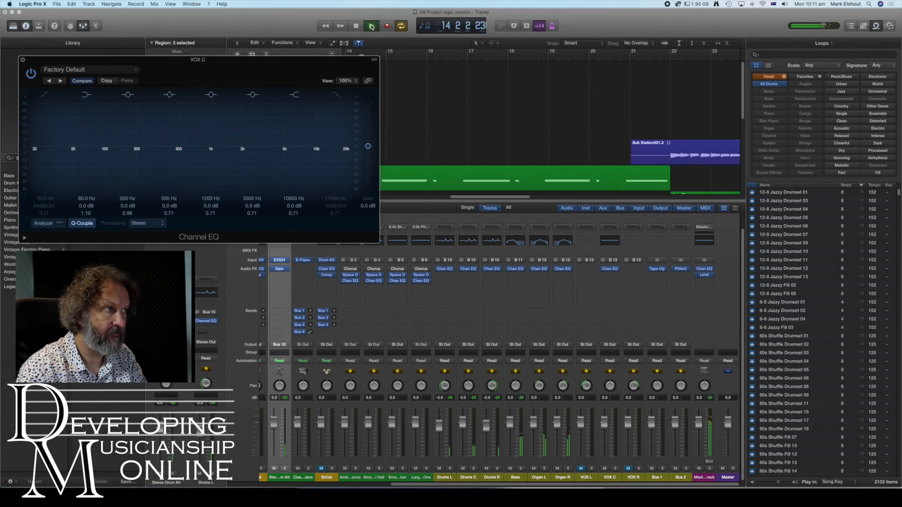
pyautogui.click(356, 27)
pyautogui.click(371, 26)
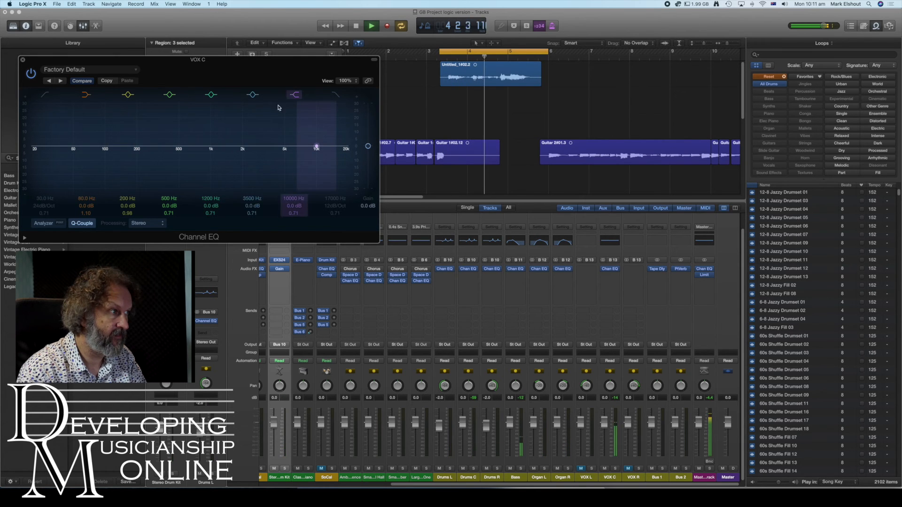
pyautogui.click(40, 223)
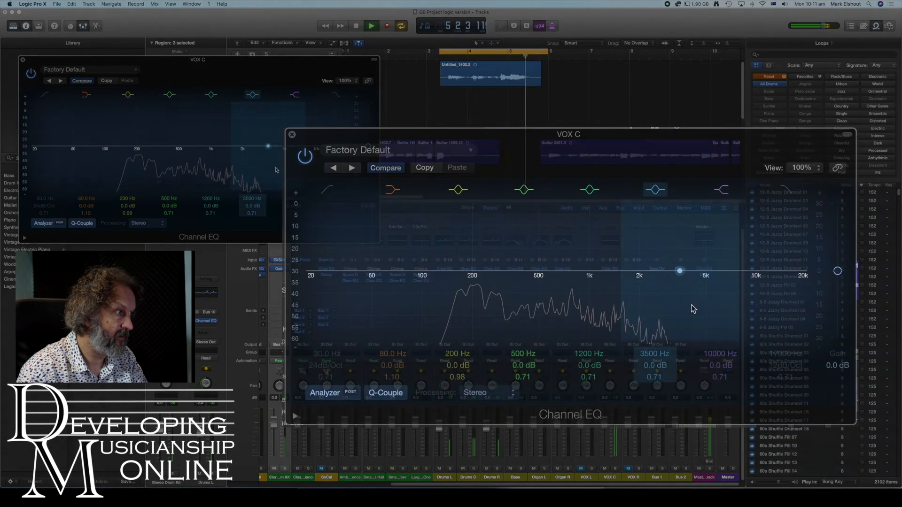
pyautogui.press('space')
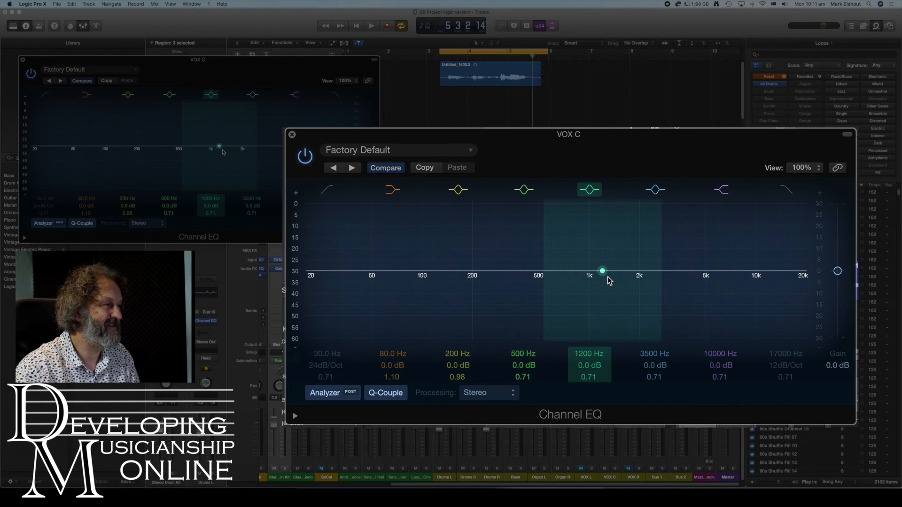
# - Apply a low cut at 158 Hz with a Q of 0.54 and a high cut at 6500 Hz with a Q of 0.10 to the VOX C EQ
pyautogui.click(331, 197)
pyautogui.moveTo(334, 280); pyautogui.dragTo(461, 287)
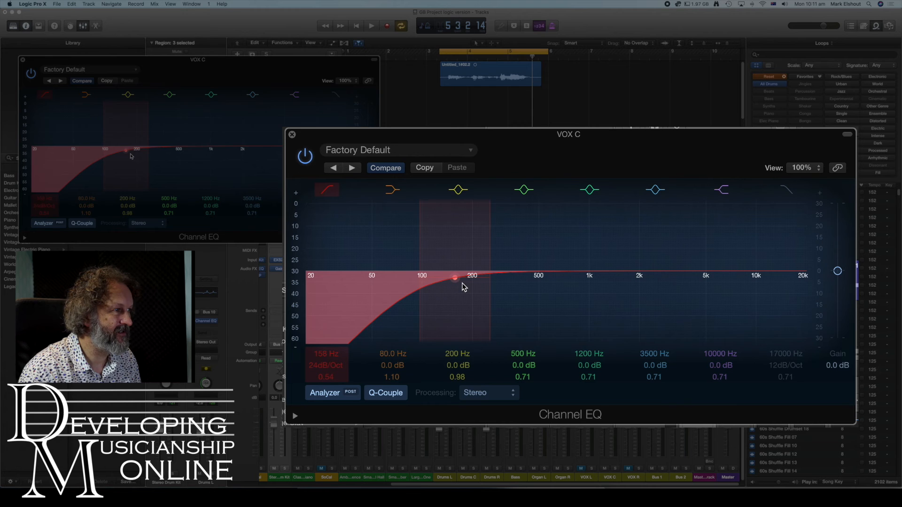
pyautogui.click(788, 192)
pyautogui.moveTo(793, 278)
pyautogui.mouseDown()
pyautogui.moveTo(730, 318)
pyautogui.moveTo(759, 318)
pyautogui.moveTo(717, 324)
pyautogui.mouseUp()
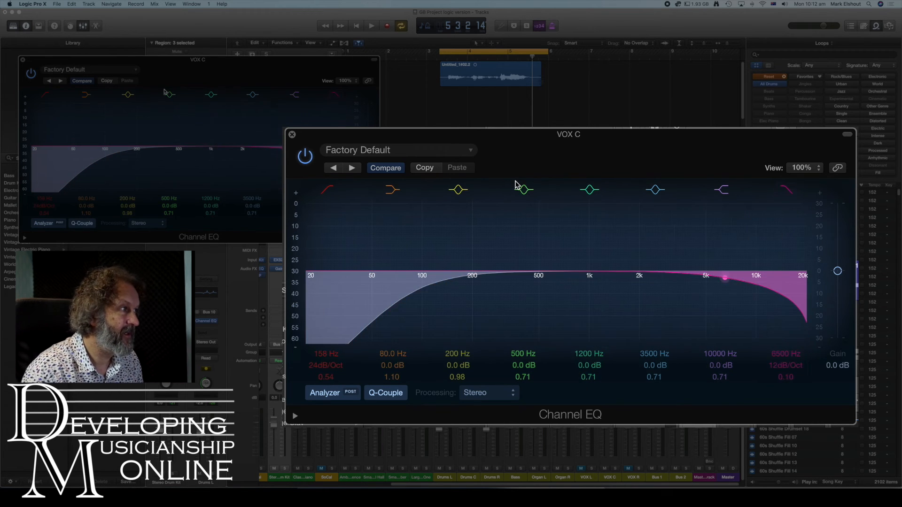
# - Boost the VOX C EQ's 500 Hz band and sweep it during playback to 2600 Hz at +6.0 dB with a Q of 1.20
pyautogui.moveTo(539, 272); pyautogui.dragTo(532, 246)
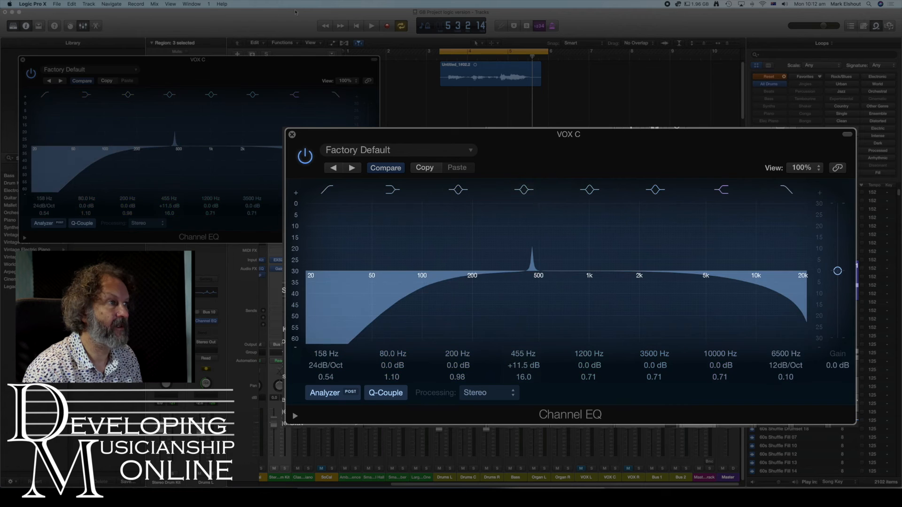
pyautogui.click(371, 26)
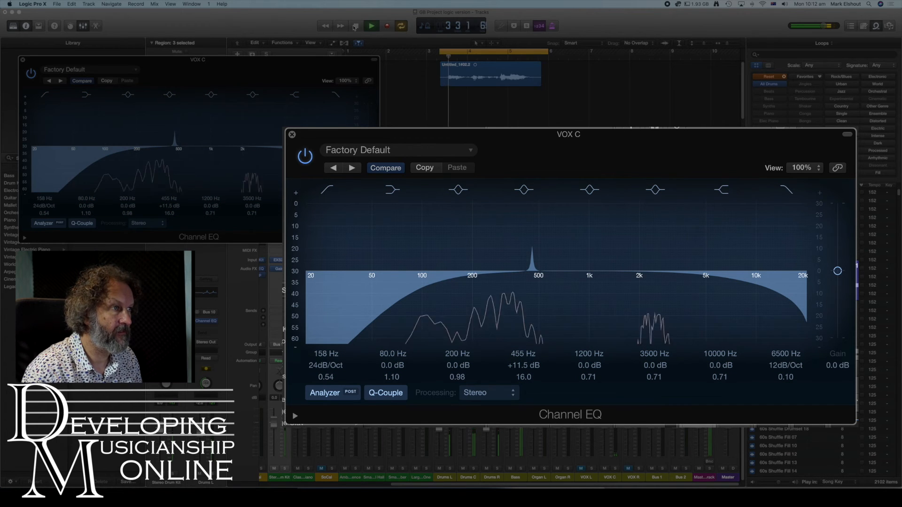
pyautogui.moveTo(544, 268); pyautogui.dragTo(659, 264)
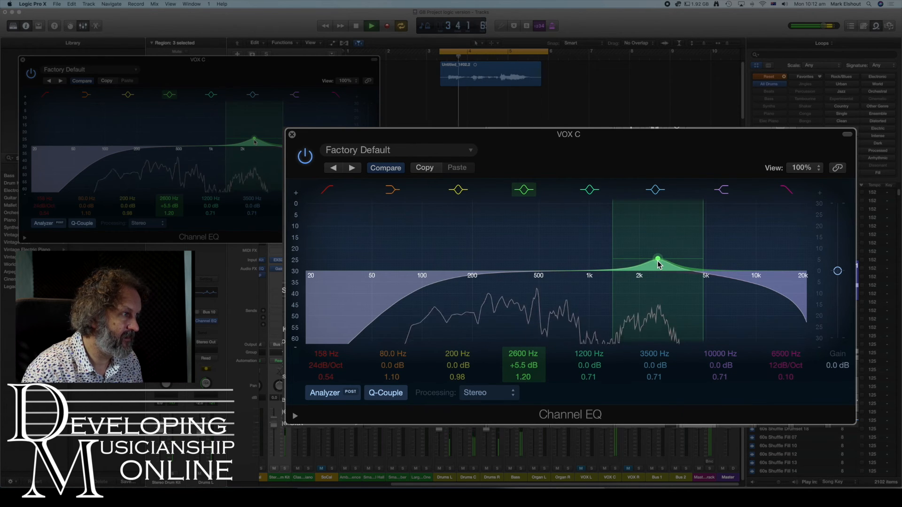
pyautogui.moveTo(658, 263); pyautogui.dragTo(659, 261)
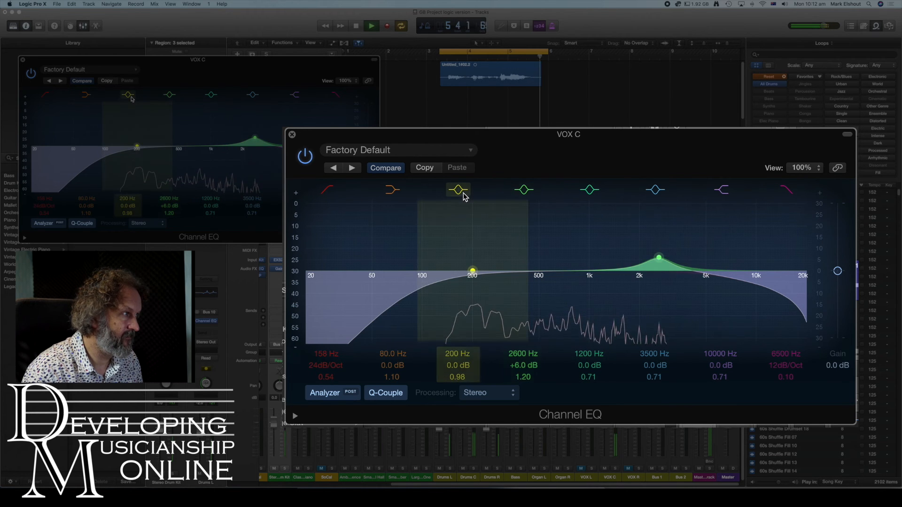
# - Raise the VOX C EQ's 200 Hz band and sweep it to 1060 Hz at +12.5 dB with a Q of 4.80
pyautogui.moveTo(476, 265); pyautogui.dragTo(581, 258)
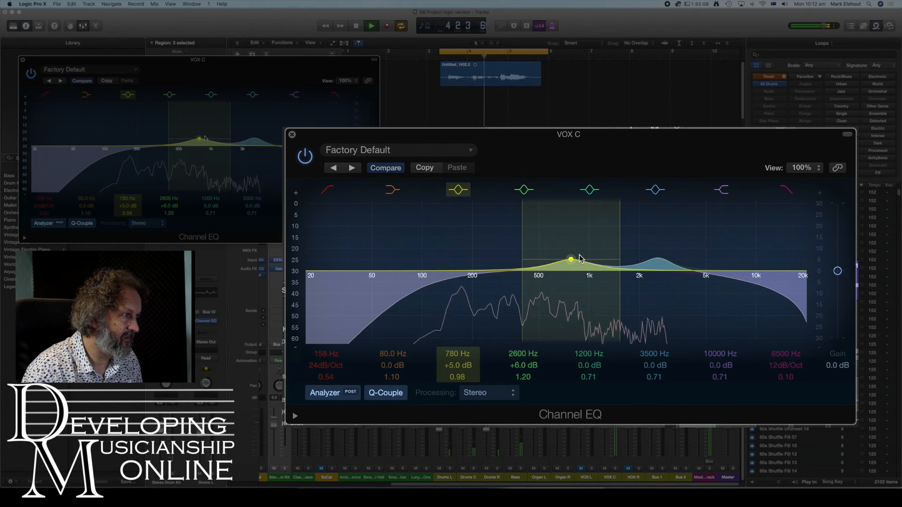
pyautogui.moveTo(619, 250); pyautogui.dragTo(596, 246)
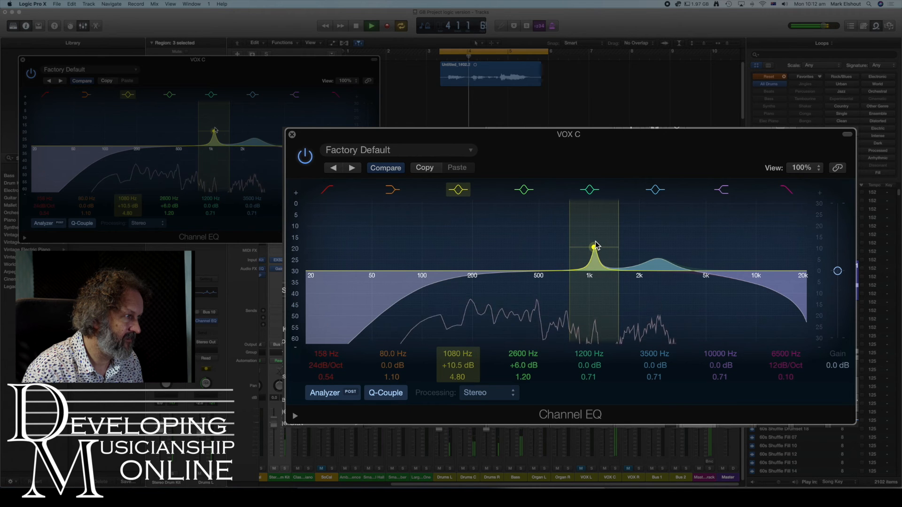
pyautogui.moveTo(595, 245)
pyautogui.mouseDown()
pyautogui.moveTo(606, 245)
pyautogui.moveTo(584, 243)
pyautogui.moveTo(586, 233)
pyautogui.moveTo(594, 240)
pyautogui.mouseUp()
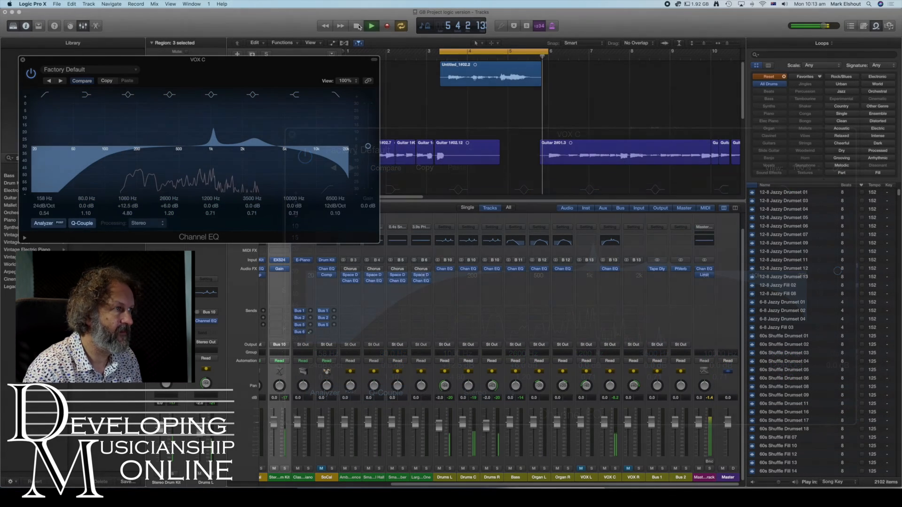
# - Lower the VOX C EQ's output gain to -2.0 dB during looped playback, close the EQ and stop playback
pyautogui.click(357, 26)
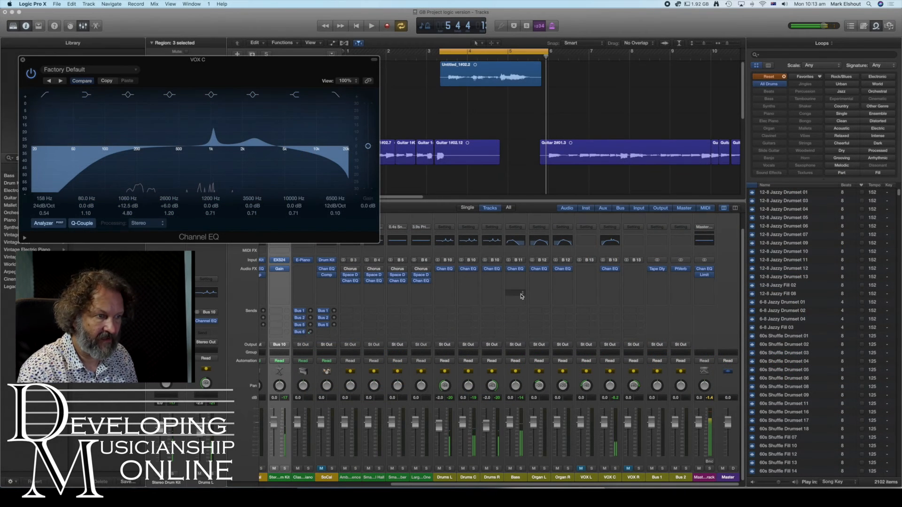
pyautogui.moveTo(251, 73); pyautogui.dragTo(250, 102)
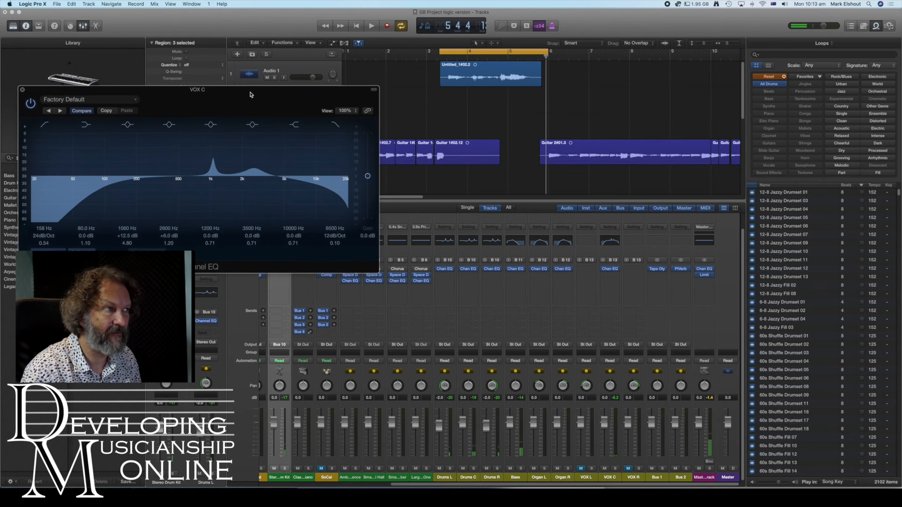
pyautogui.click(373, 26)
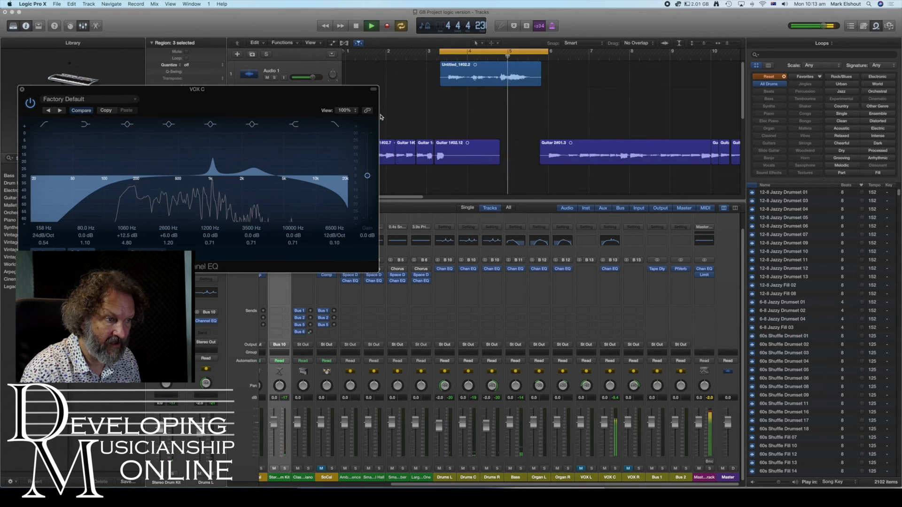
pyautogui.moveTo(367, 176); pyautogui.dragTo(367, 180)
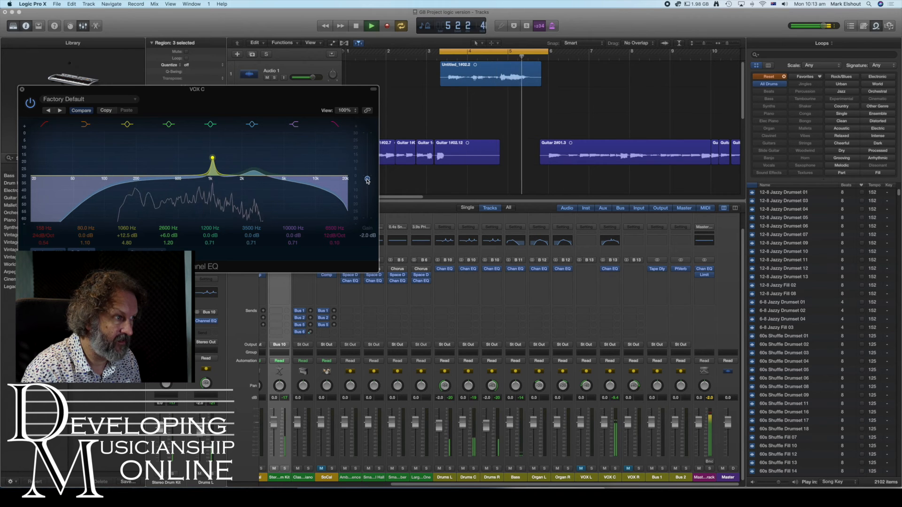
pyautogui.click(20, 89)
pyautogui.click(356, 26)
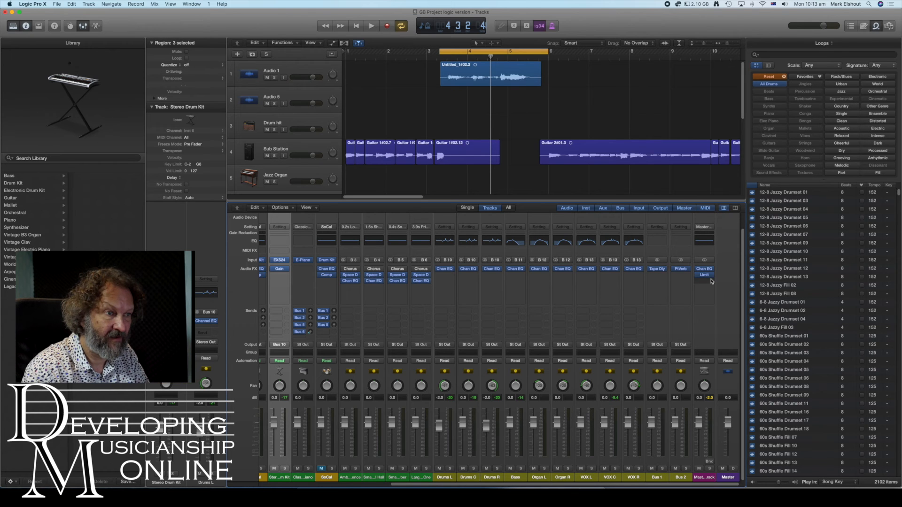
# - Open the Master Track's Channel EQ, turn cycle mode off and play the full mix from the start
pyautogui.click(699, 268)
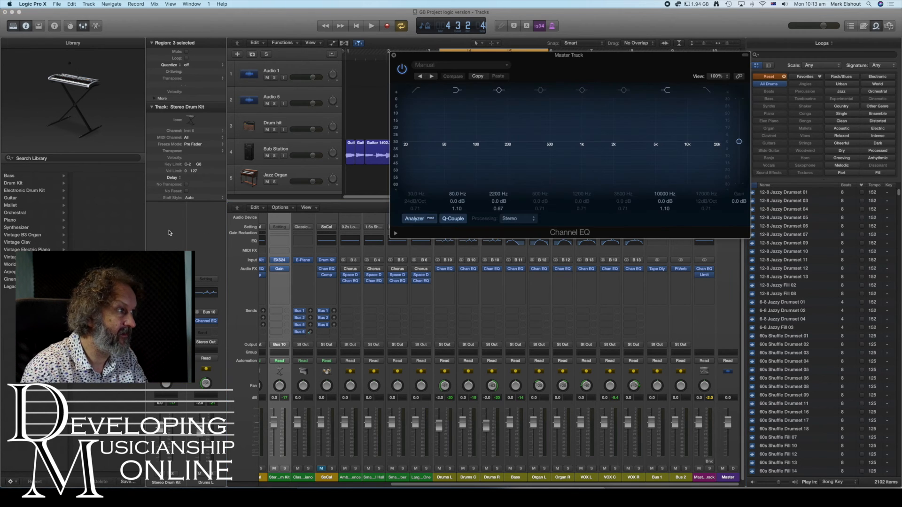
pyautogui.moveTo(623, 58); pyautogui.dragTo(327, 100)
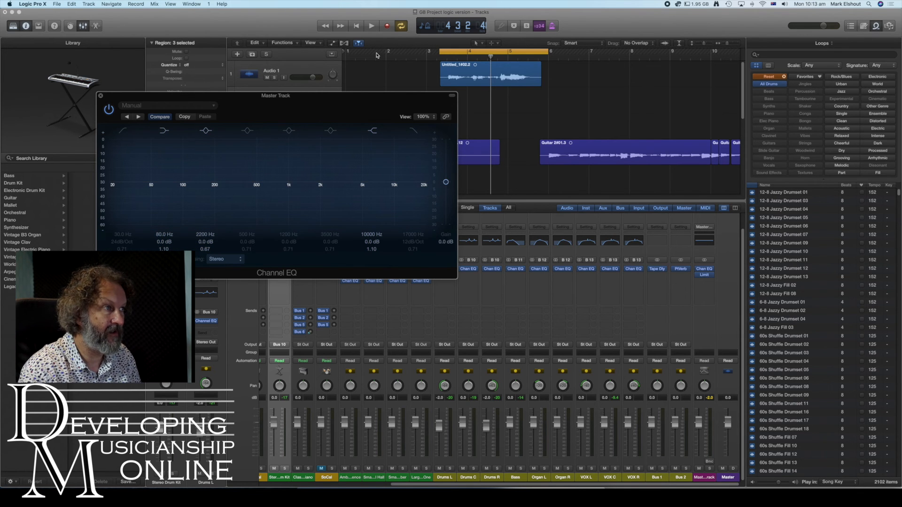
pyautogui.click(403, 27)
pyautogui.click(358, 26)
pyautogui.click(374, 27)
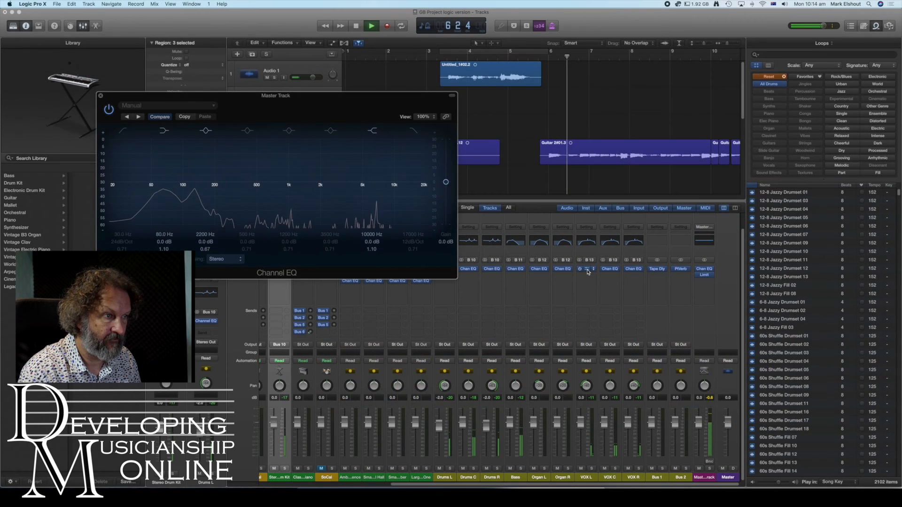
# - Lower the output gain of the VOX L, VOX C and VOX R EQs to -4.0 dB each during playback
pyautogui.click(542, 244)
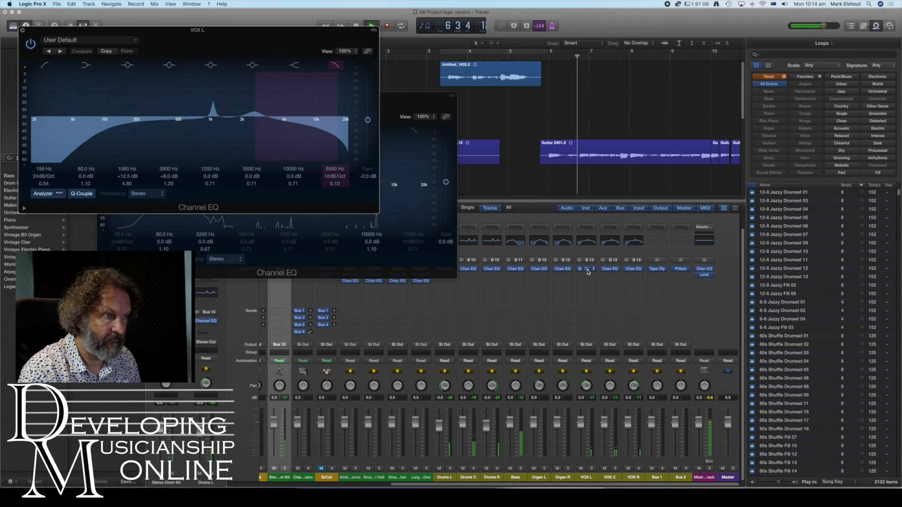
pyautogui.moveTo(368, 119); pyautogui.dragTo(369, 128)
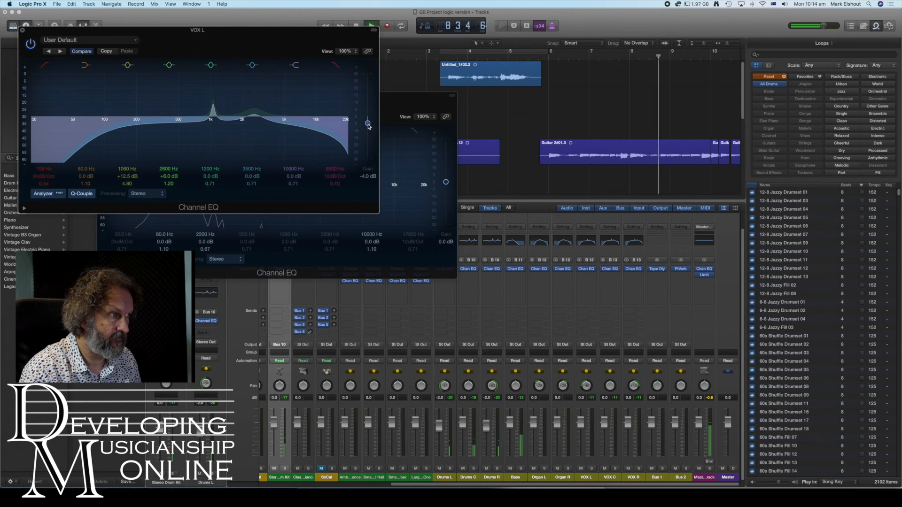
pyautogui.click(609, 269)
pyautogui.moveTo(368, 182); pyautogui.dragTo(368, 184)
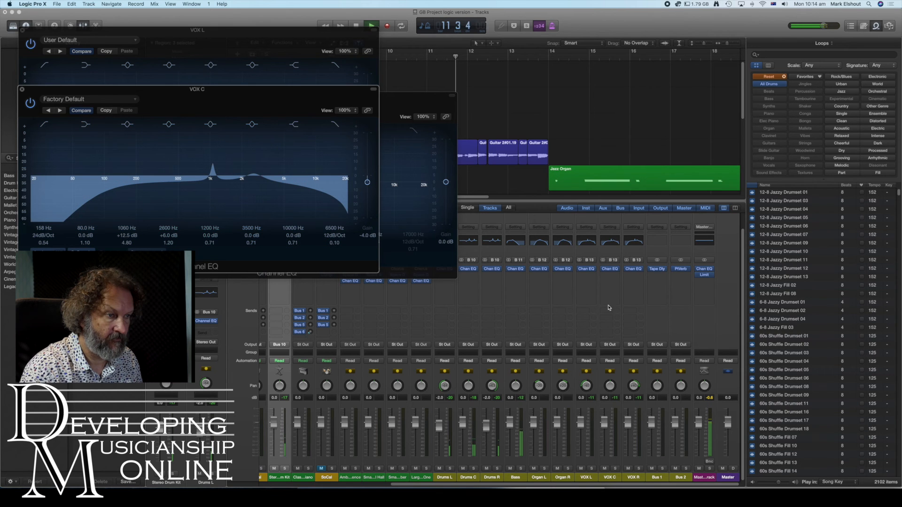
pyautogui.click(633, 270)
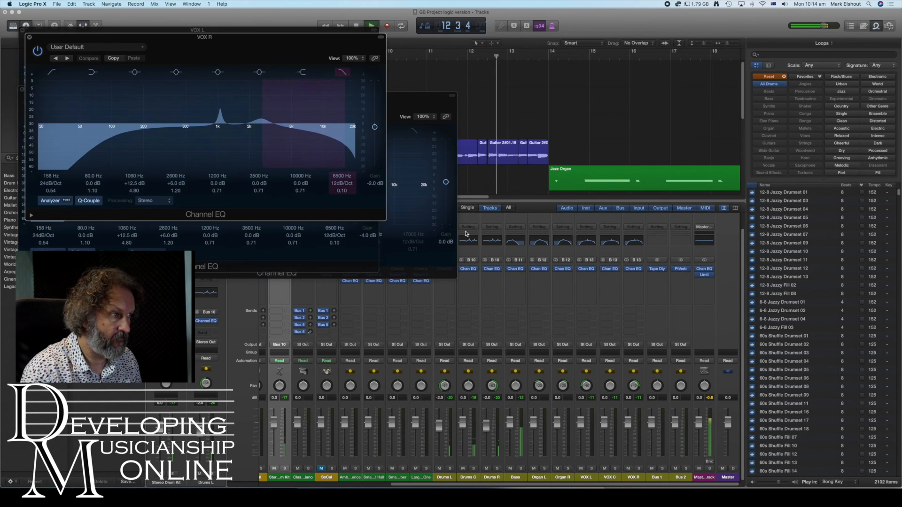
pyautogui.moveTo(375, 130); pyautogui.dragTo(375, 131)
# - Arrange the three vocal EQ windows and the Master Track EQ without overlap, view the master analyzer during playback, and stop playback
pyautogui.moveTo(262, 52); pyautogui.dragTo(601, 282)
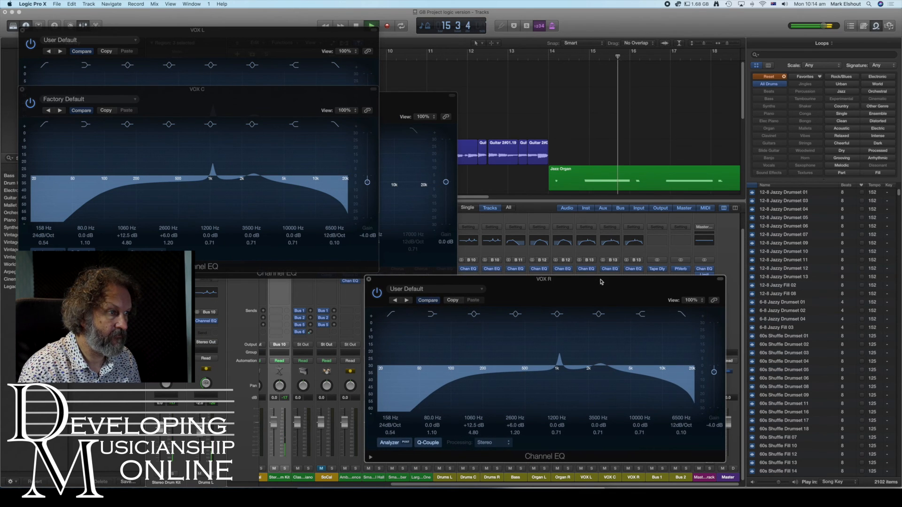
pyautogui.moveTo(73, 92); pyautogui.dragTo(71, 283)
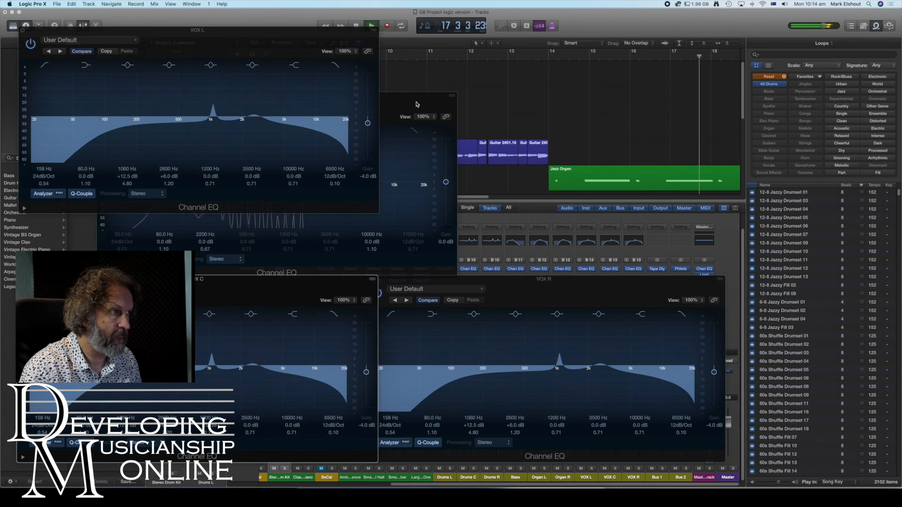
pyautogui.click(415, 104)
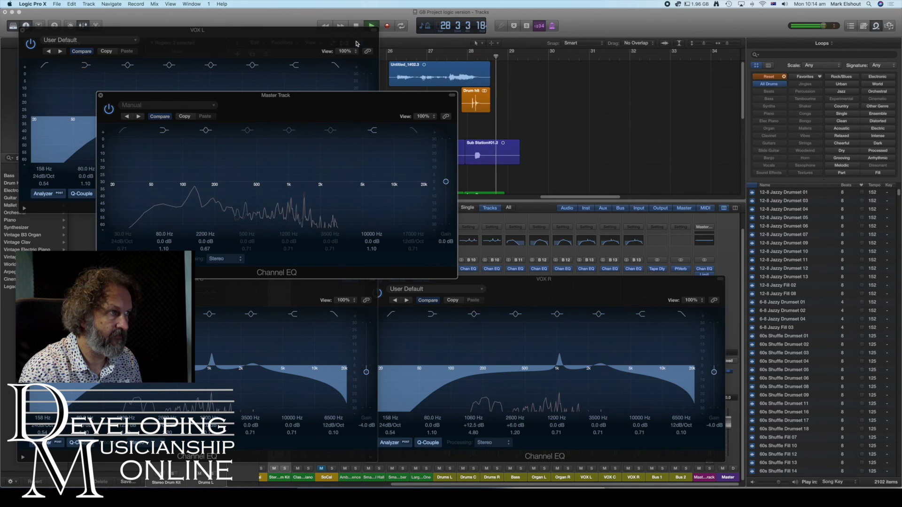
pyautogui.click(355, 25)
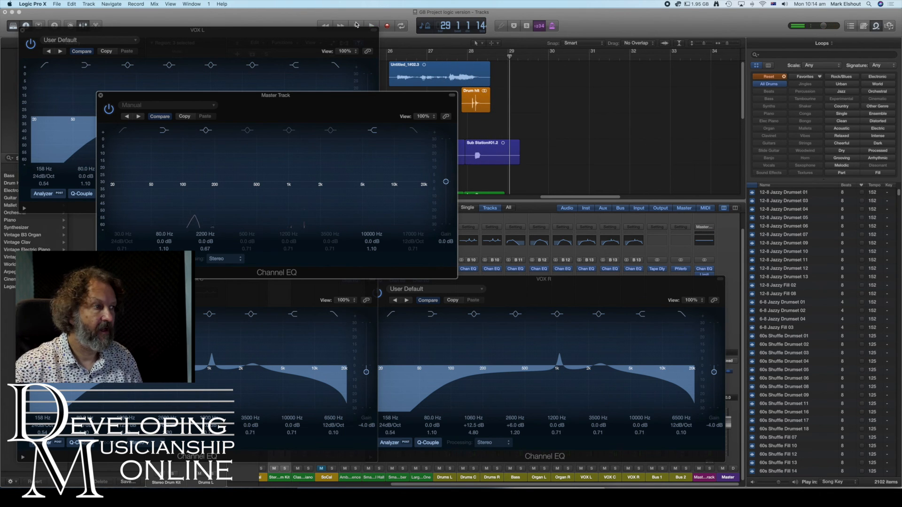
pyautogui.moveTo(308, 96); pyautogui.dragTo(594, 89)
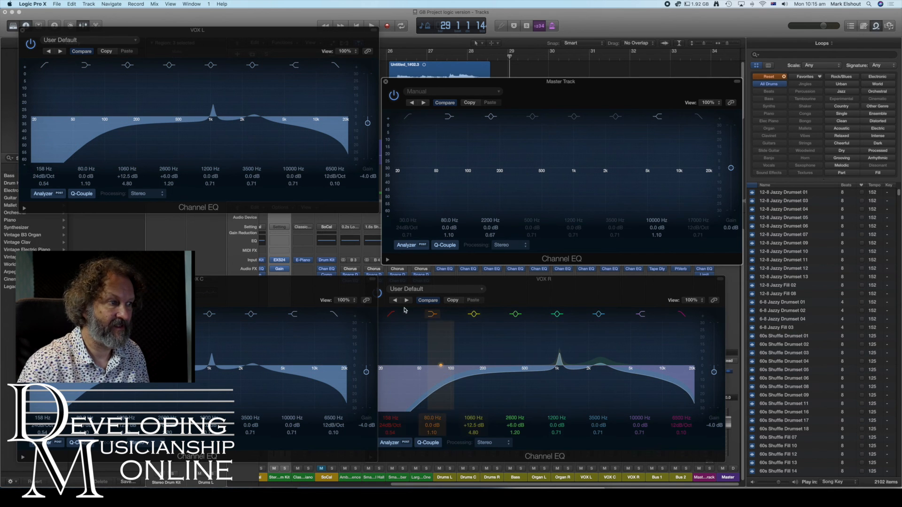
pyautogui.click(518, 285)
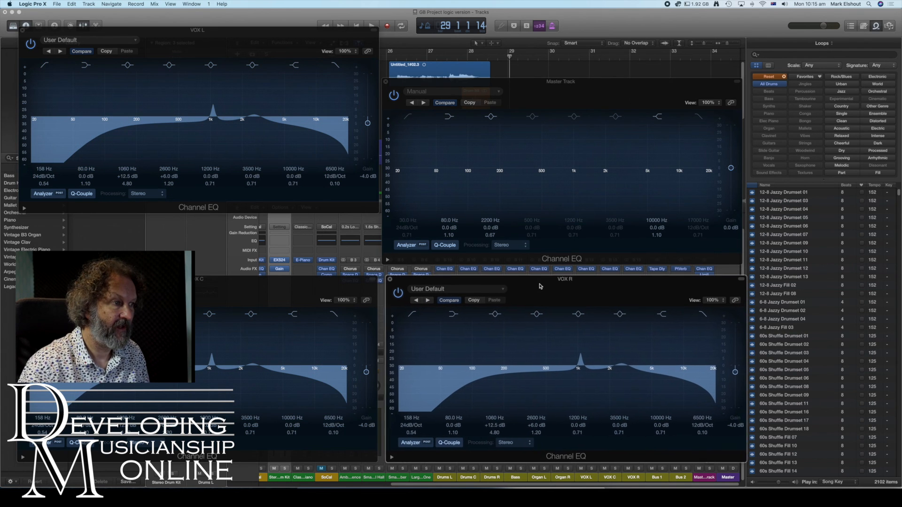
# - Close the VOX R, VOX C, VOX L and Master Track EQ windows
pyautogui.click(390, 282)
pyautogui.click(22, 279)
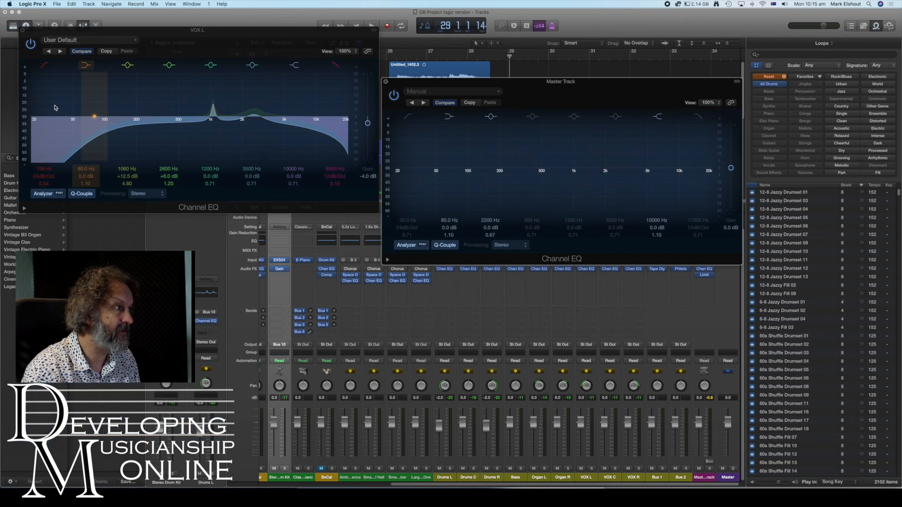
pyautogui.click(22, 30)
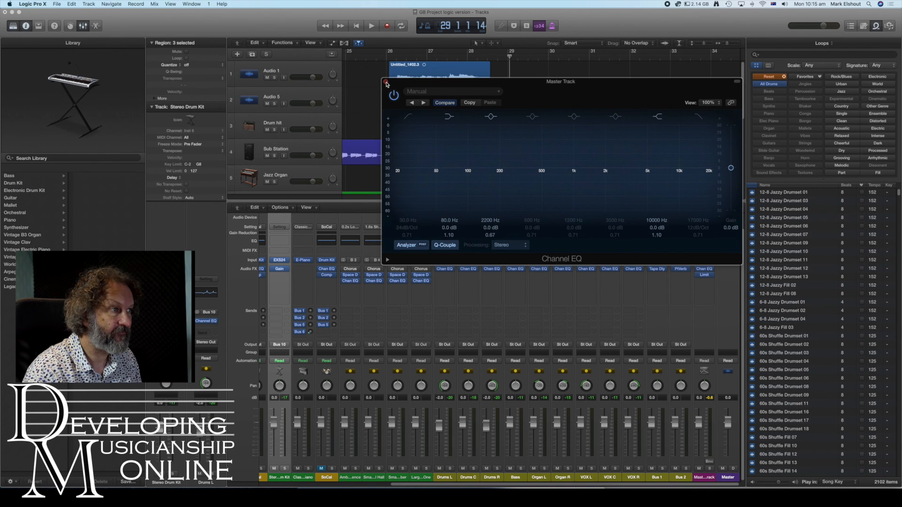
pyautogui.press('super+w')
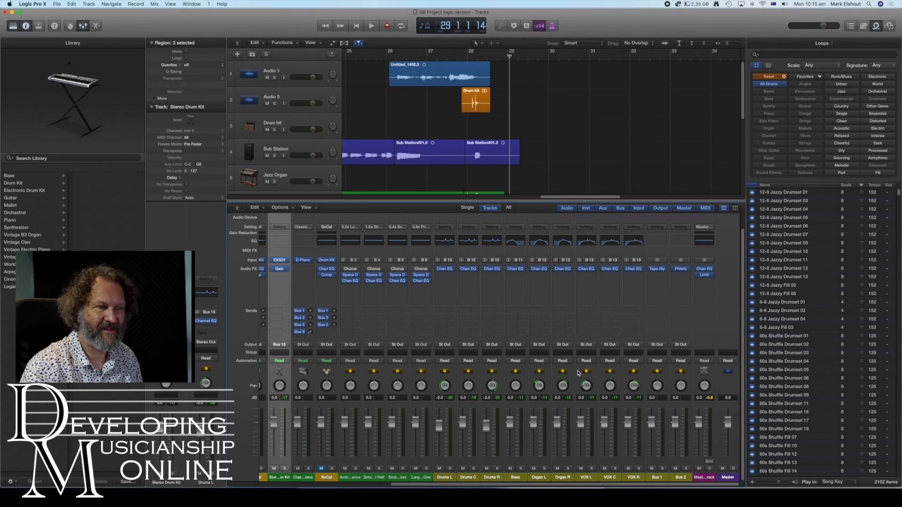
pyautogui.hscroll(-6, 459, 302)
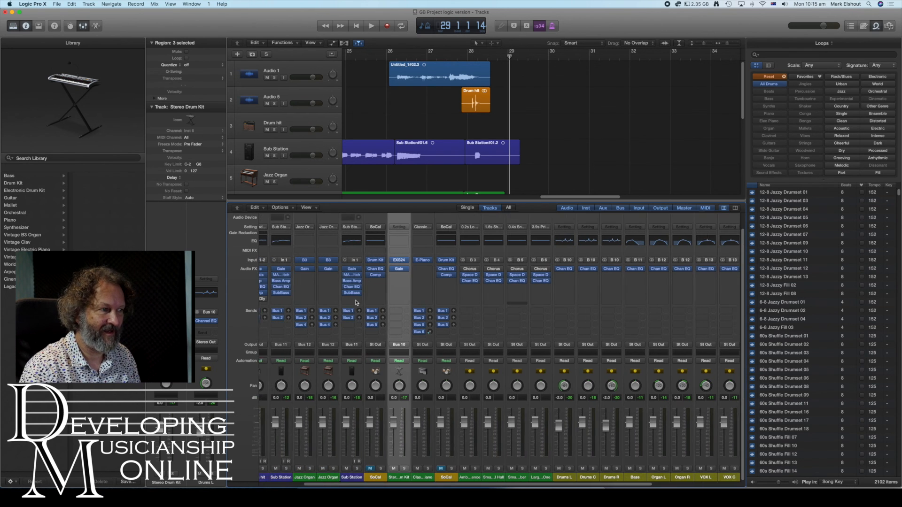
pyautogui.hscroll(-3, 520, 300)
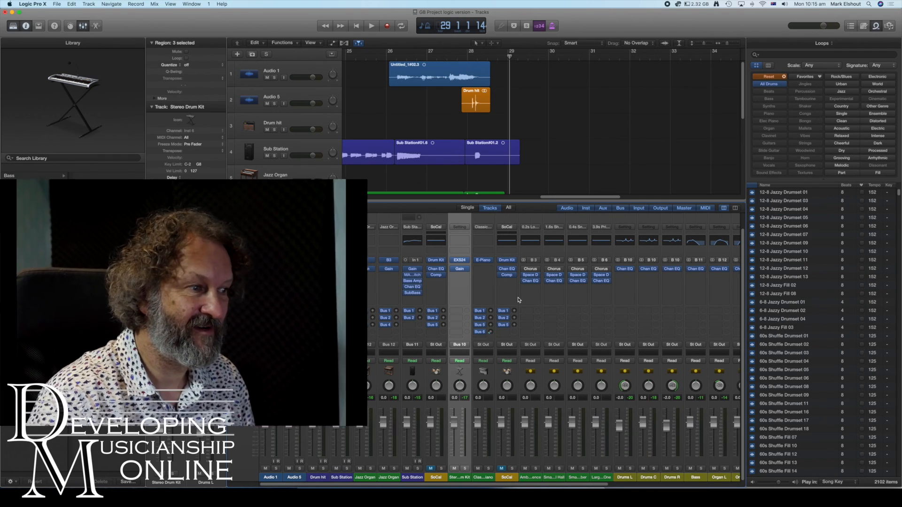
pyautogui.hscroll(6, 519, 300)
pyautogui.hscroll(3, 519, 300)
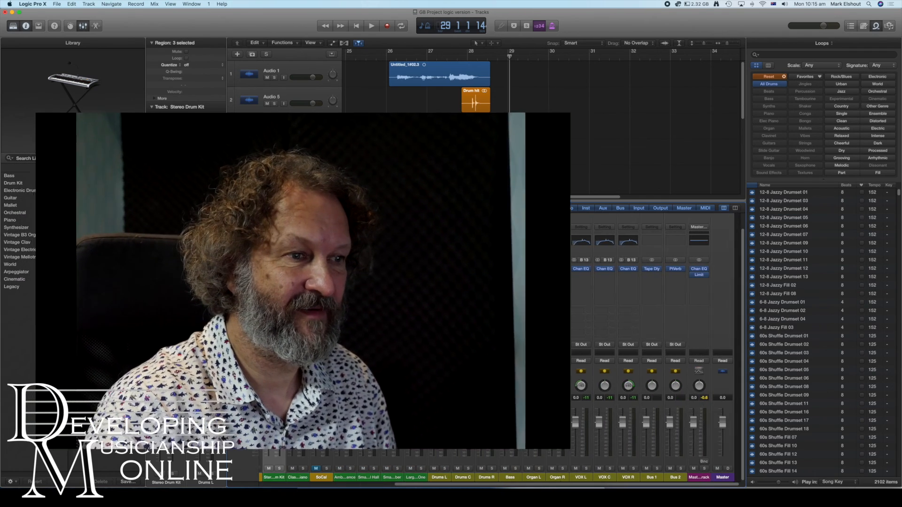